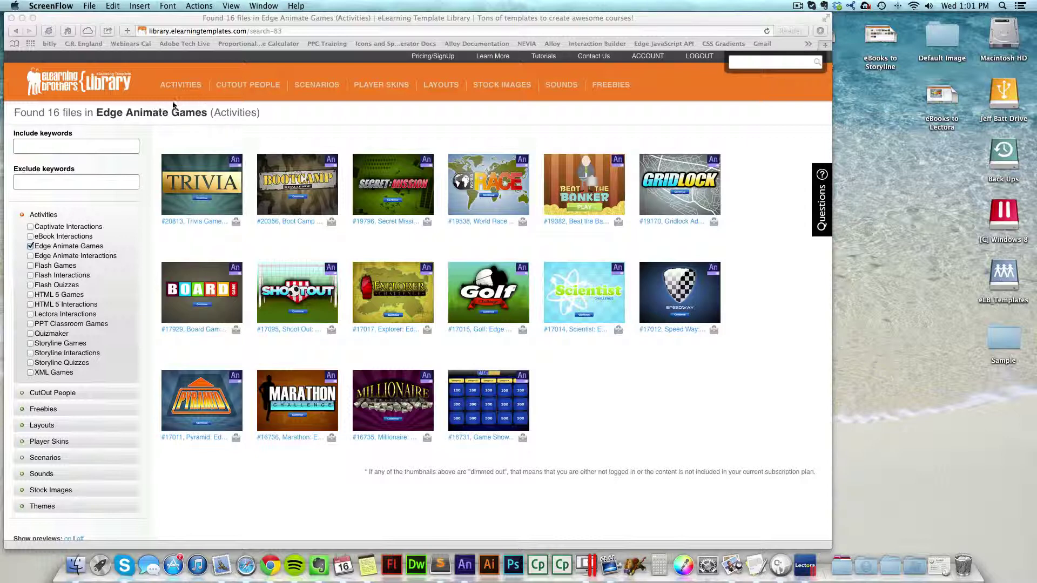
# - Open the #19538 World Race product page from the Activities menu's Edge Animate Games
pyautogui.click(182, 83)
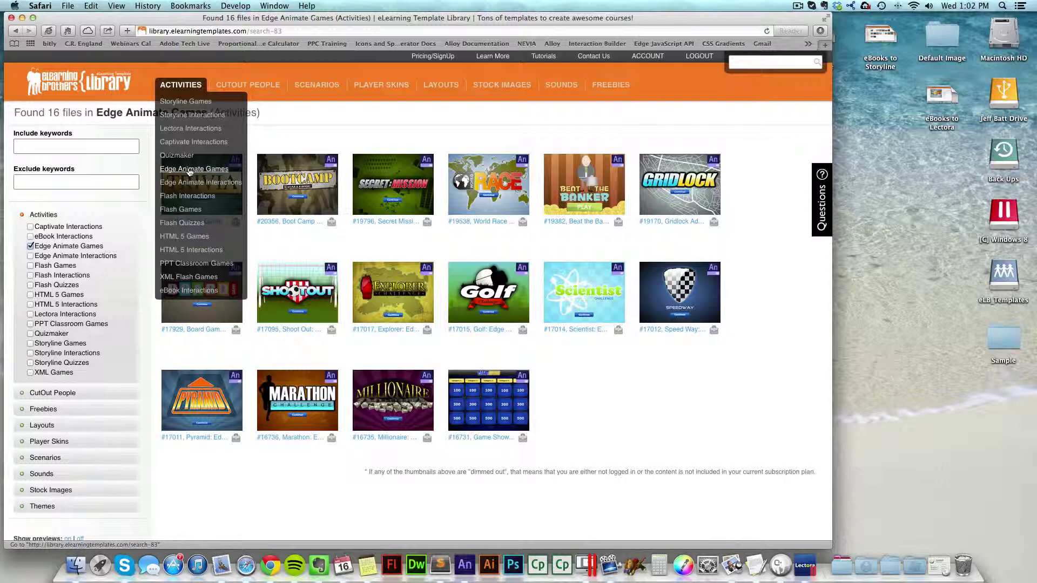
pyautogui.moveTo(558, 218)
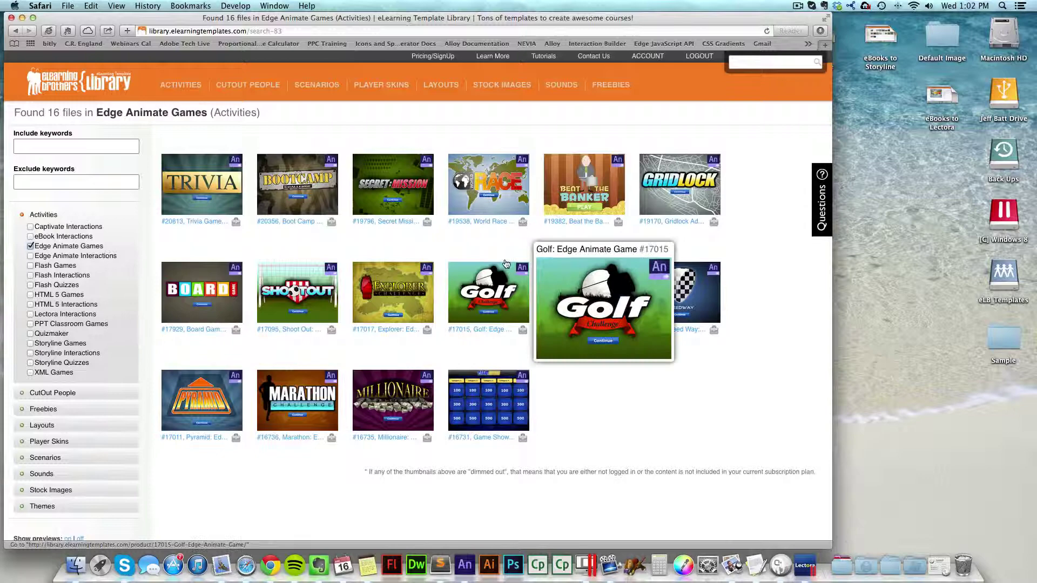
pyautogui.click(505, 184)
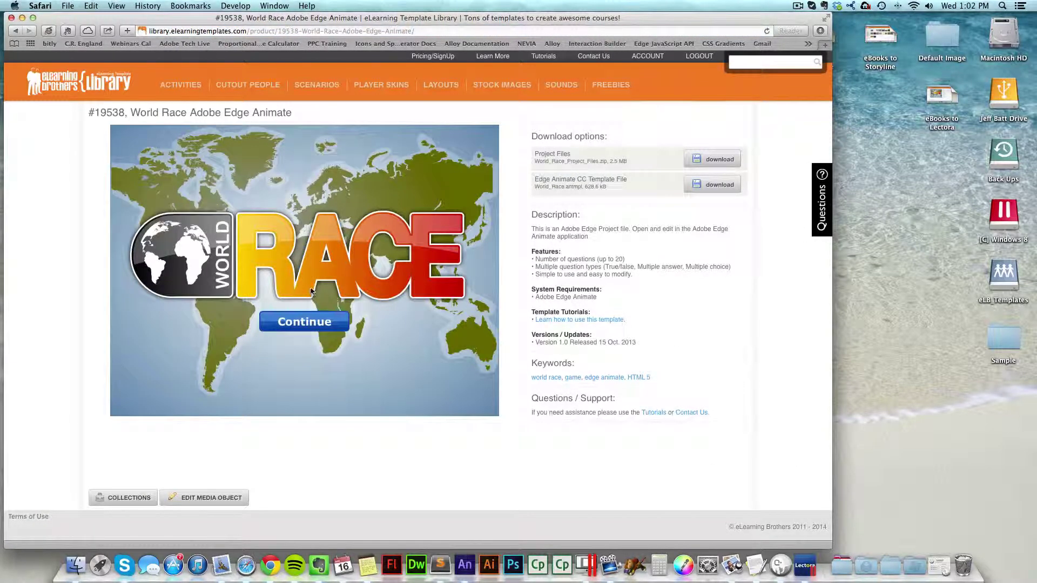
# - Advance the World Race preview past its title and download the Project Files
pyautogui.click(305, 323)
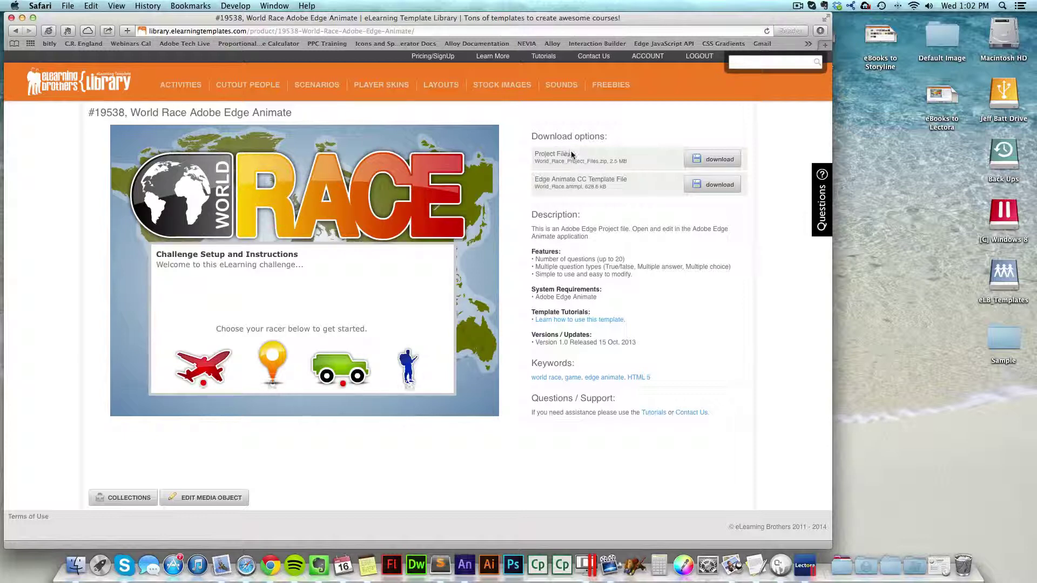
pyautogui.moveTo(574, 157); pyautogui.dragTo(623, 180)
pyautogui.click(631, 179)
pyautogui.moveTo(570, 153); pyautogui.dragTo(540, 154)
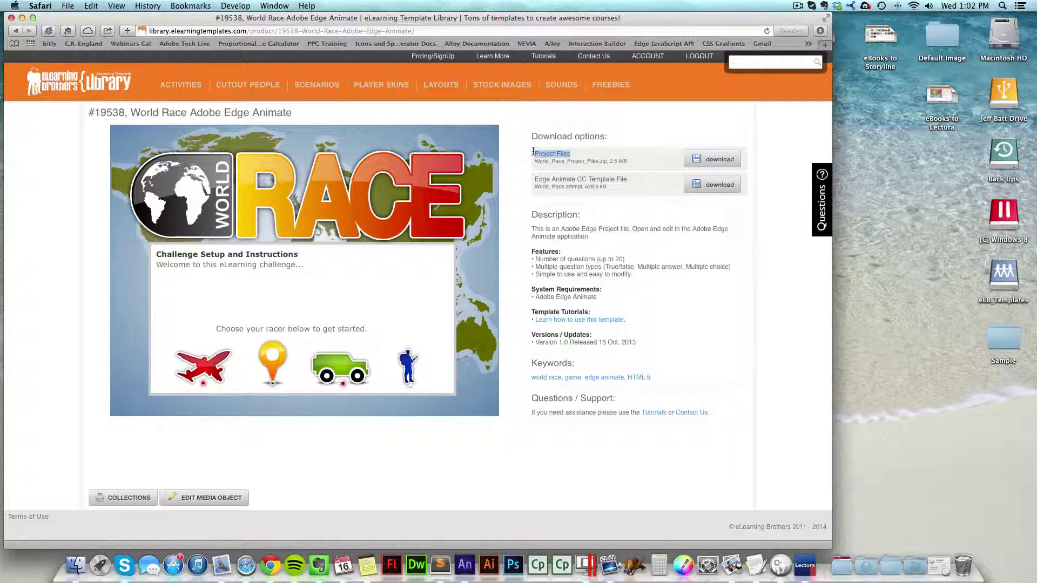
pyautogui.click(547, 154)
pyautogui.click(709, 161)
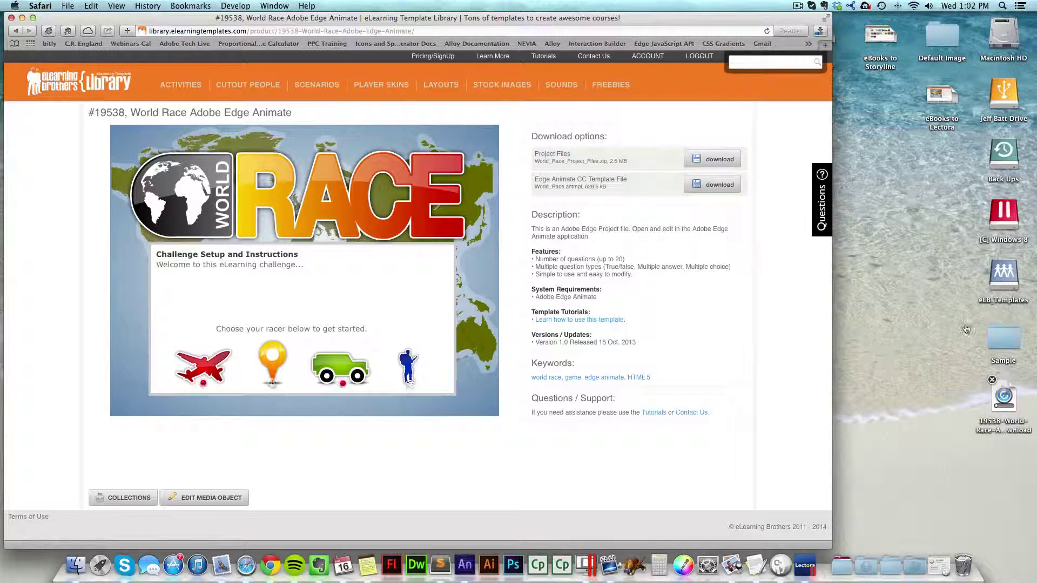
# - Open index.an from the World_Race_Project_Files desktop folder in Edge Animate
pyautogui.click(1007, 395)
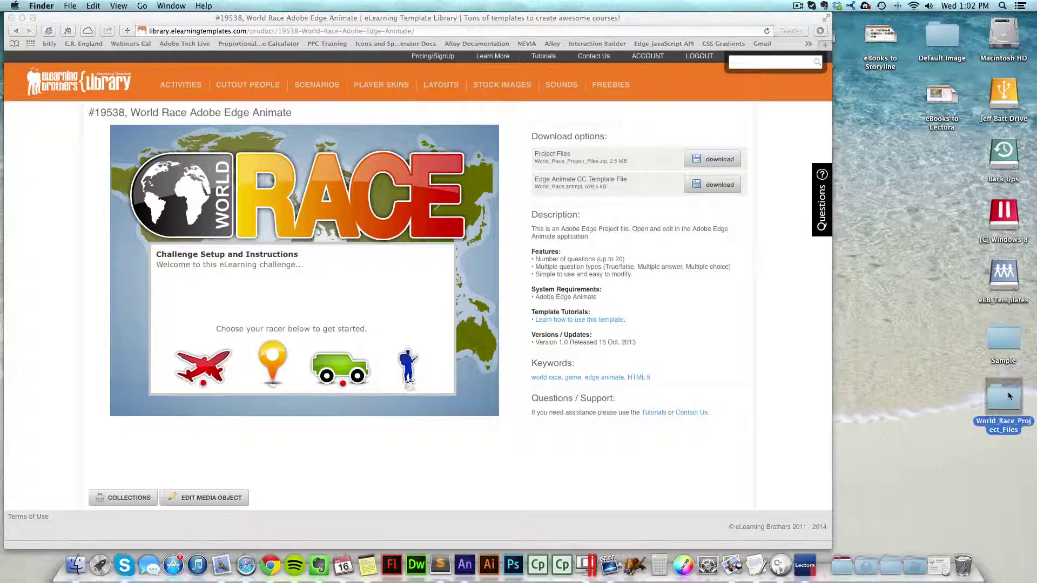
pyautogui.doubleClick(1008, 391)
pyautogui.moveTo(695, 90); pyautogui.dragTo(812, 106)
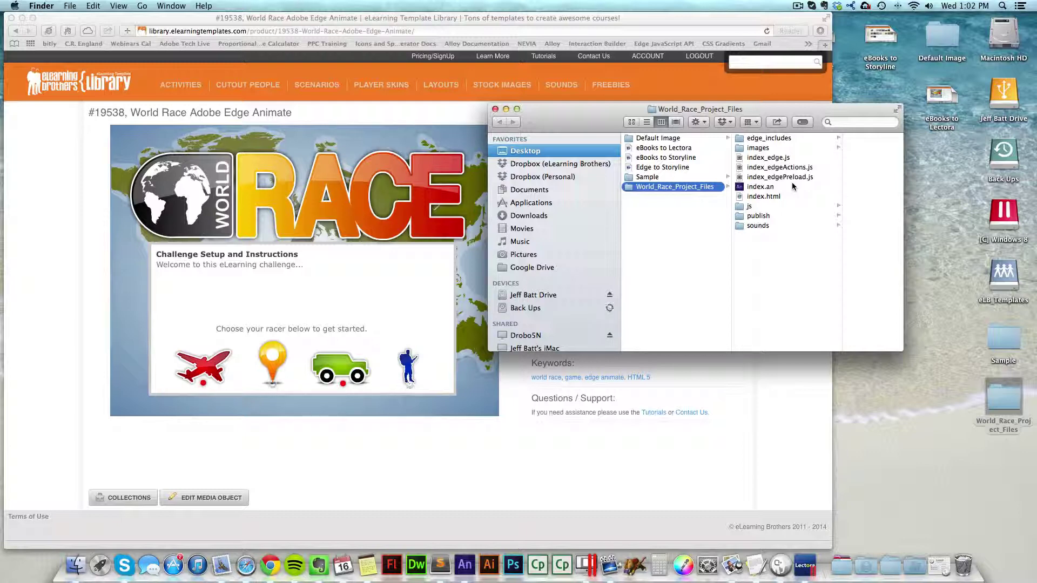
pyautogui.click(777, 189)
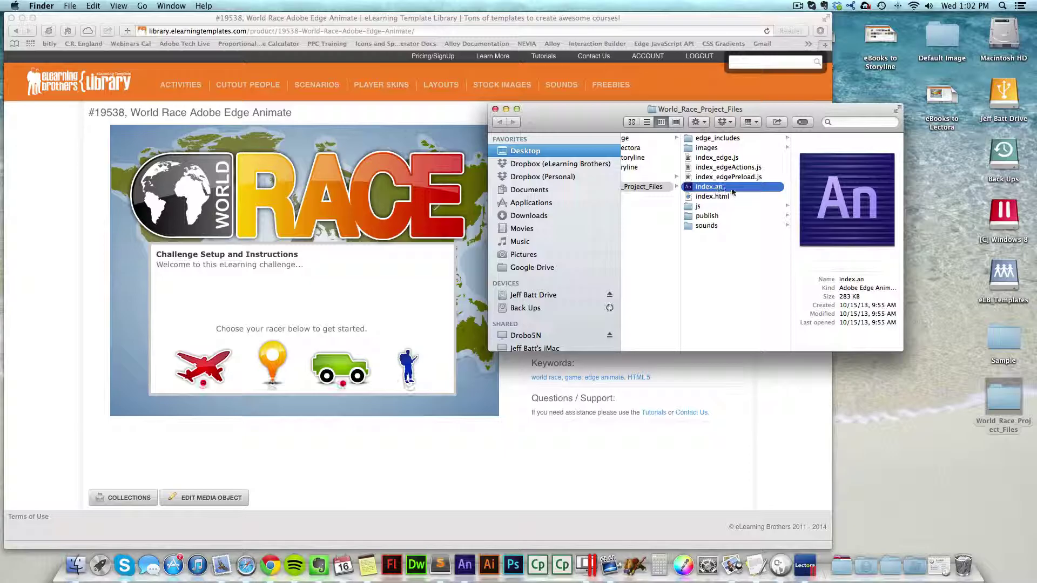
pyautogui.doubleClick(732, 187)
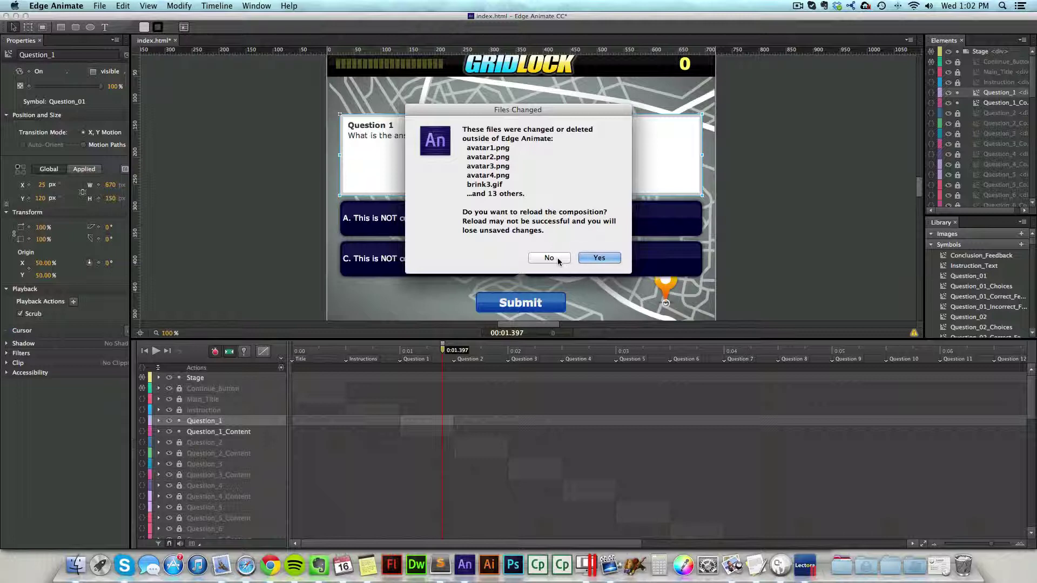
# - Reload the changed composition and move the timeline to the Question 1 screen
pyautogui.press('Return')
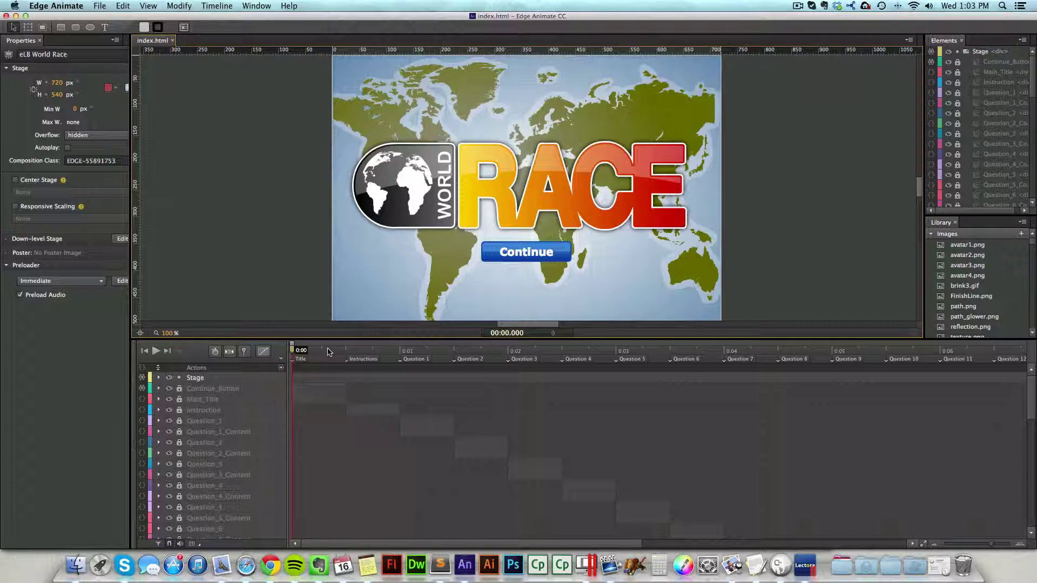
pyautogui.click(384, 351)
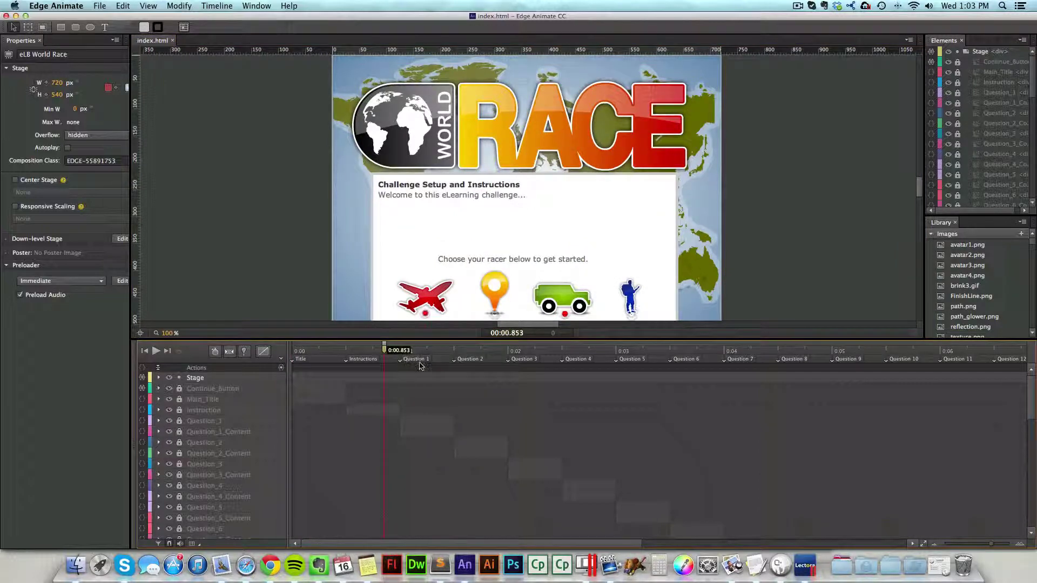
pyautogui.click(442, 351)
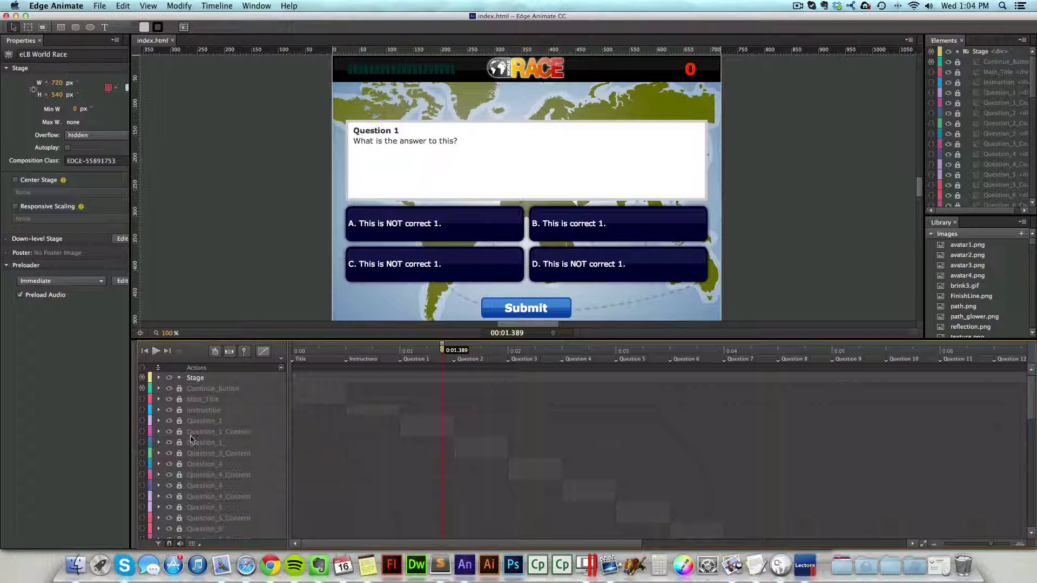
# - Unlock the Question_1 and Question_1_Content layers and drag the Question_01_Choices symbol from the library
pyautogui.click(179, 421)
pyautogui.click(179, 435)
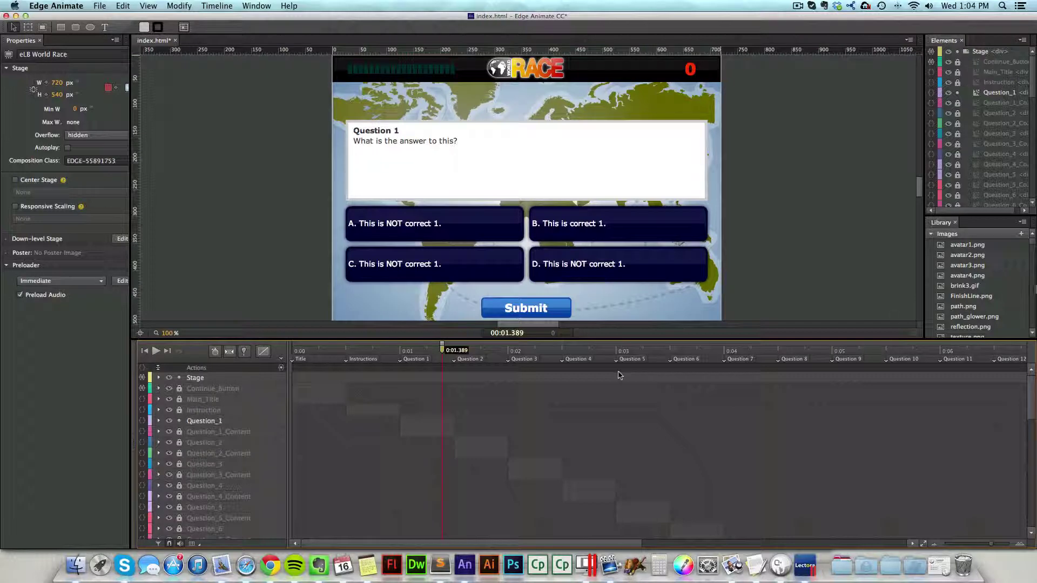
pyautogui.click(1034, 259)
pyautogui.moveTo(1034, 259); pyautogui.dragTo(1034, 244)
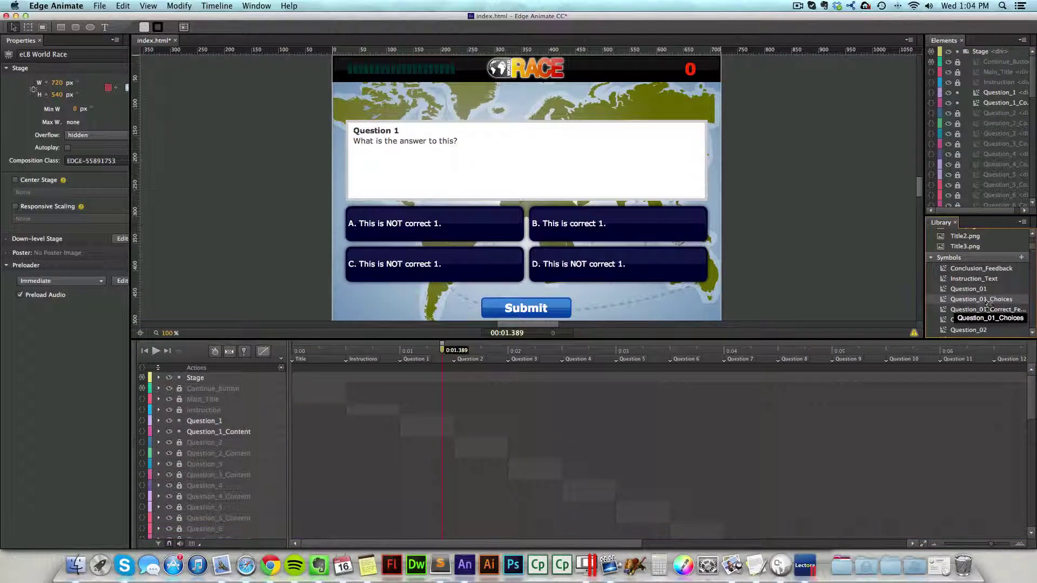
pyautogui.moveTo(981, 303); pyautogui.dragTo(466, 266)
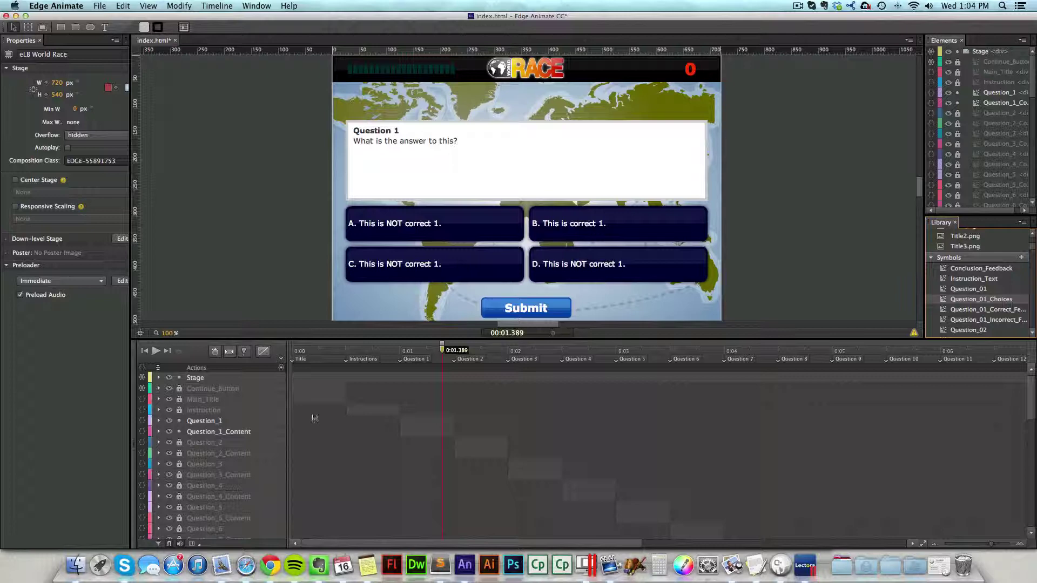
pyautogui.moveTo(315, 418); pyautogui.dragTo(181, 425)
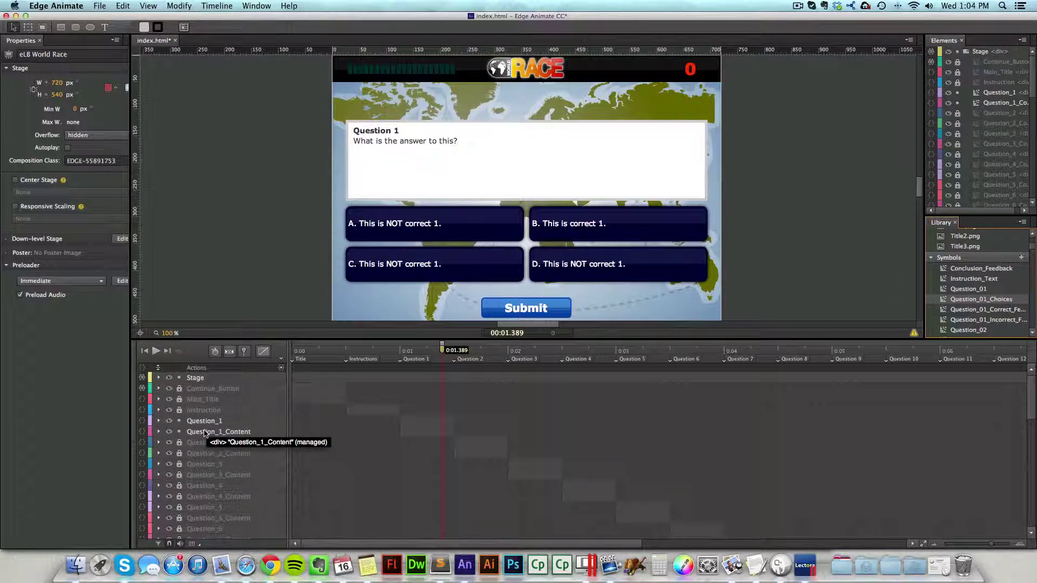
# - Append 'kjdksjlkj' to the Question 1 prompt inside the Question_01 symbol, then return to the Stage
pyautogui.click(396, 142)
pyautogui.doubleClick(397, 142)
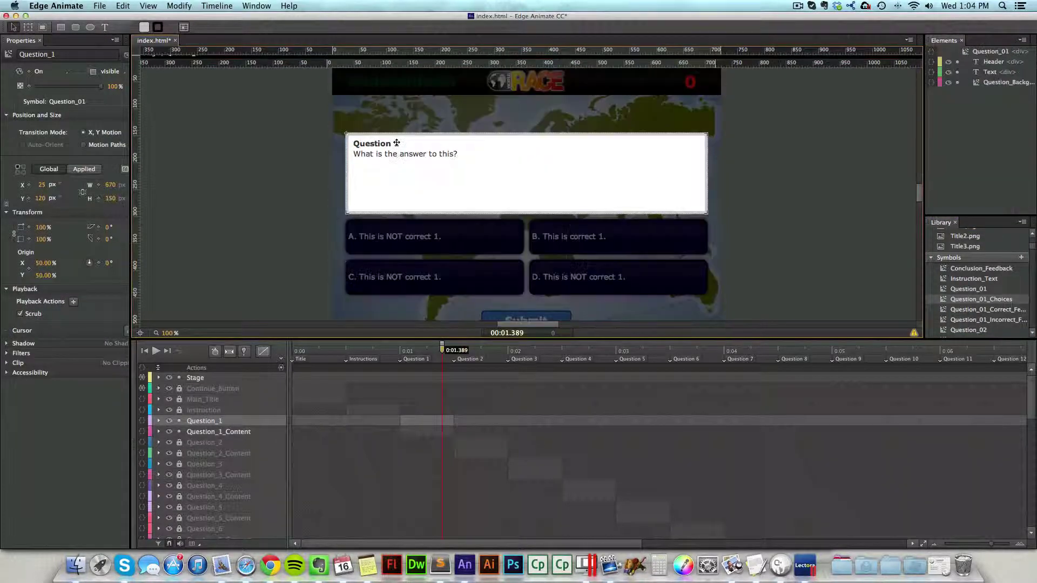
pyautogui.click(401, 141)
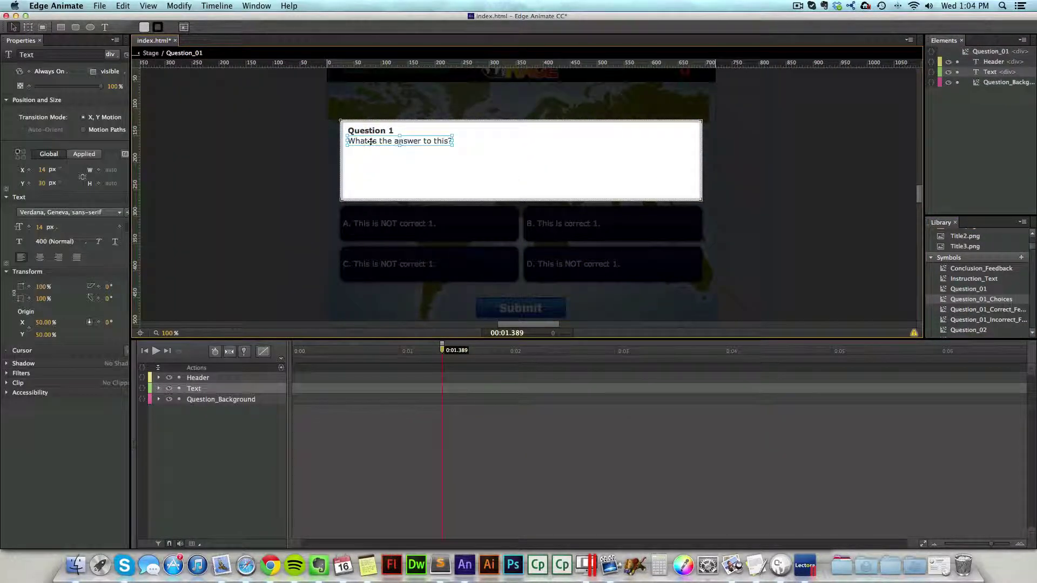
pyautogui.doubleClick(402, 142)
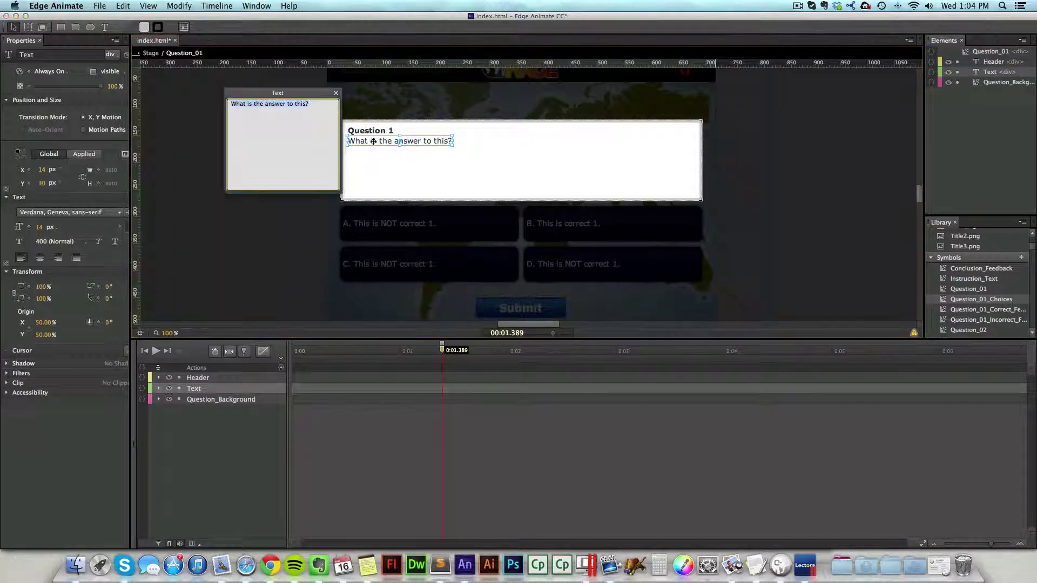
pyautogui.click(327, 109)
pyautogui.write('kjdksjlkj')
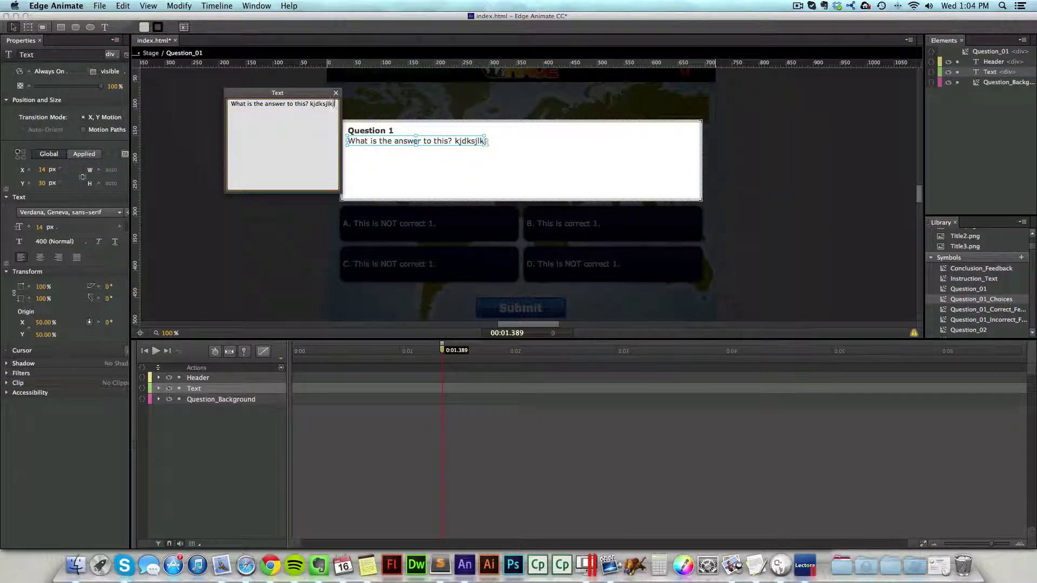
pyautogui.click(227, 238)
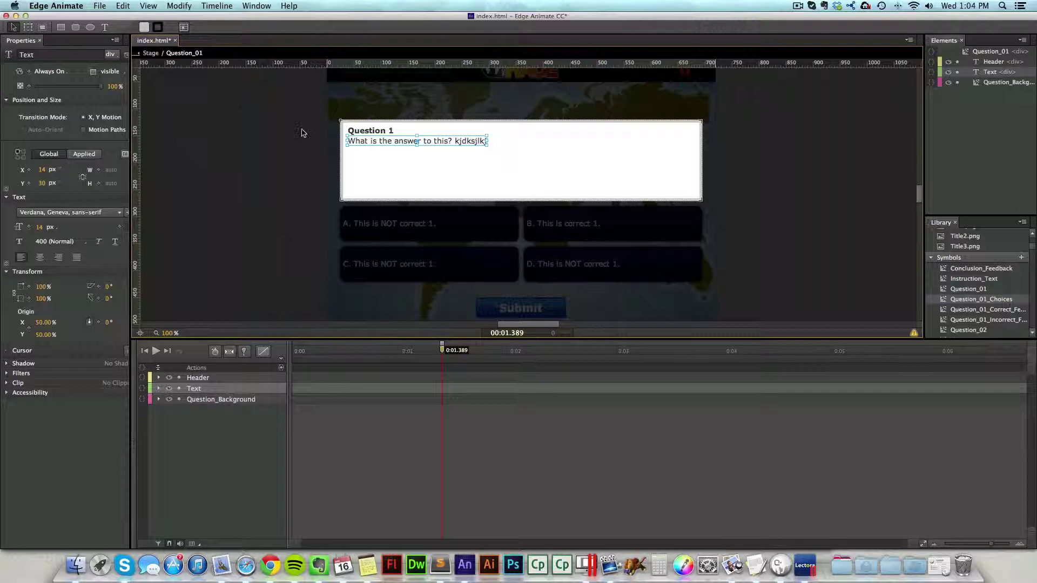
pyautogui.click(152, 53)
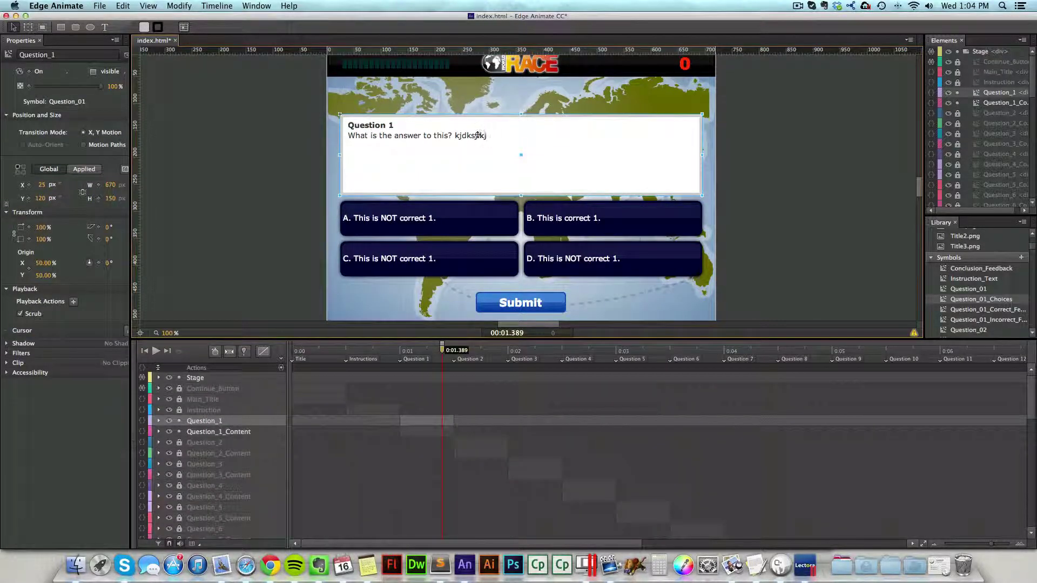
pyautogui.click(421, 220)
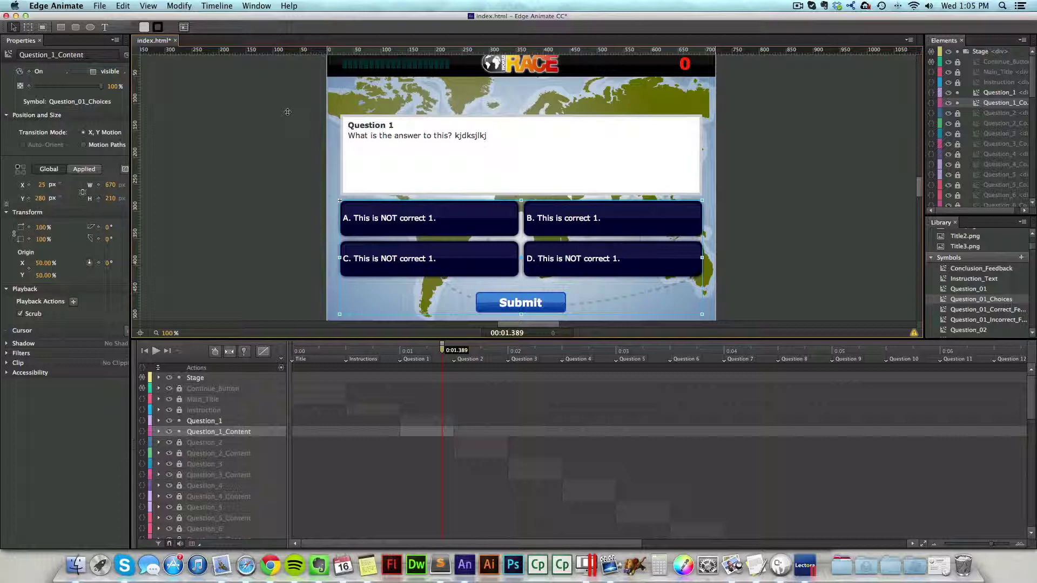
# - Clear the stage selection and save the composition with Cmd+S
pyautogui.click(287, 112)
pyautogui.press('super+s')
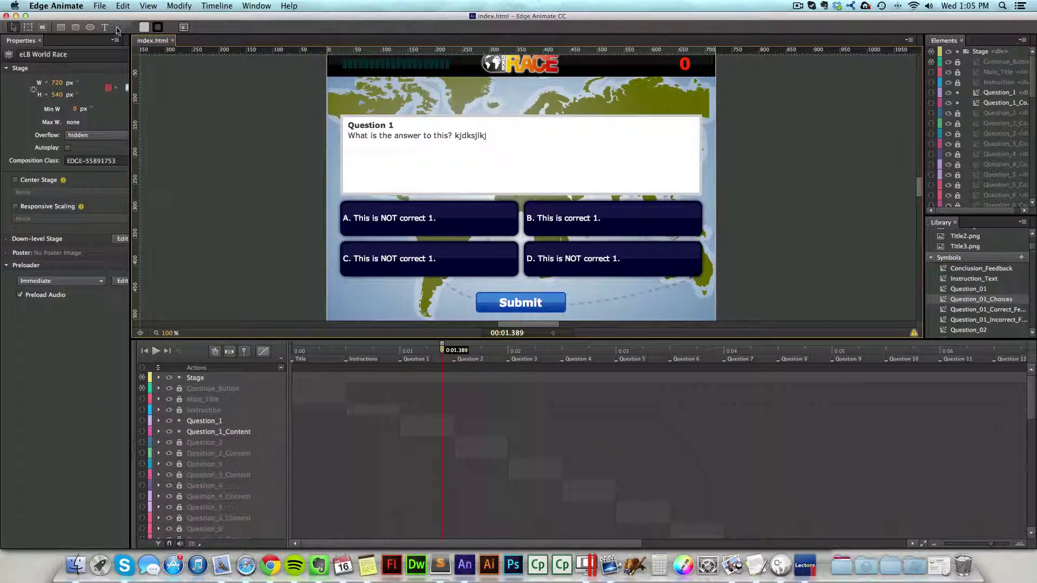
# - Check Publish Settings without changes, then publish the World Race project for the web
pyautogui.click(101, 7)
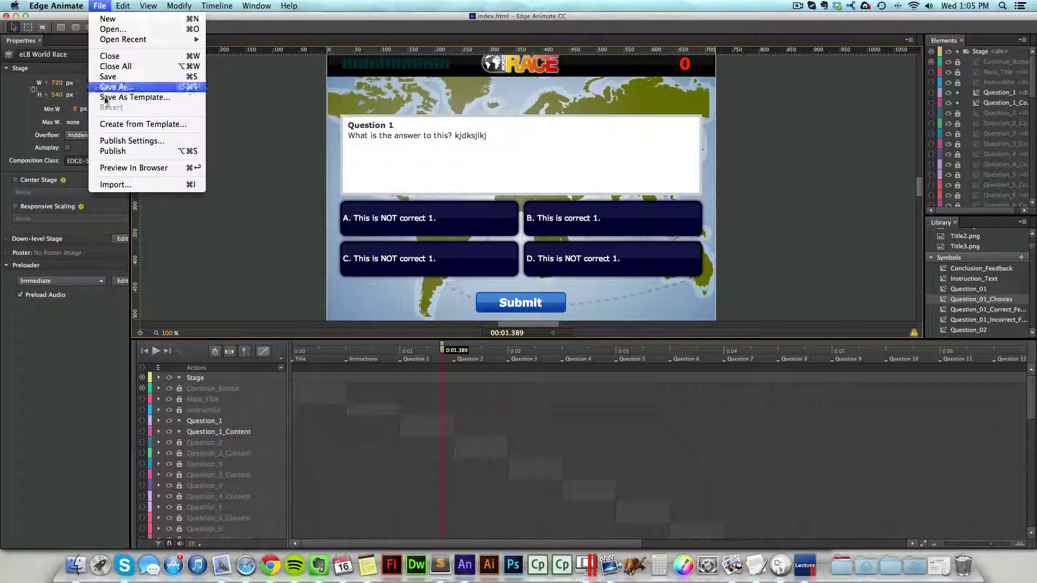
pyautogui.click(132, 141)
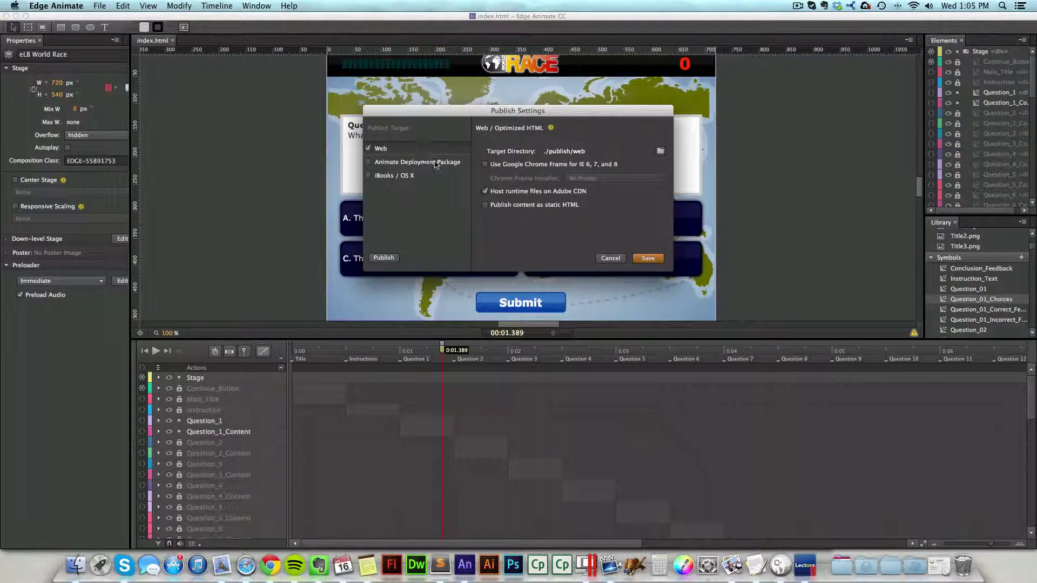
pyautogui.click(610, 258)
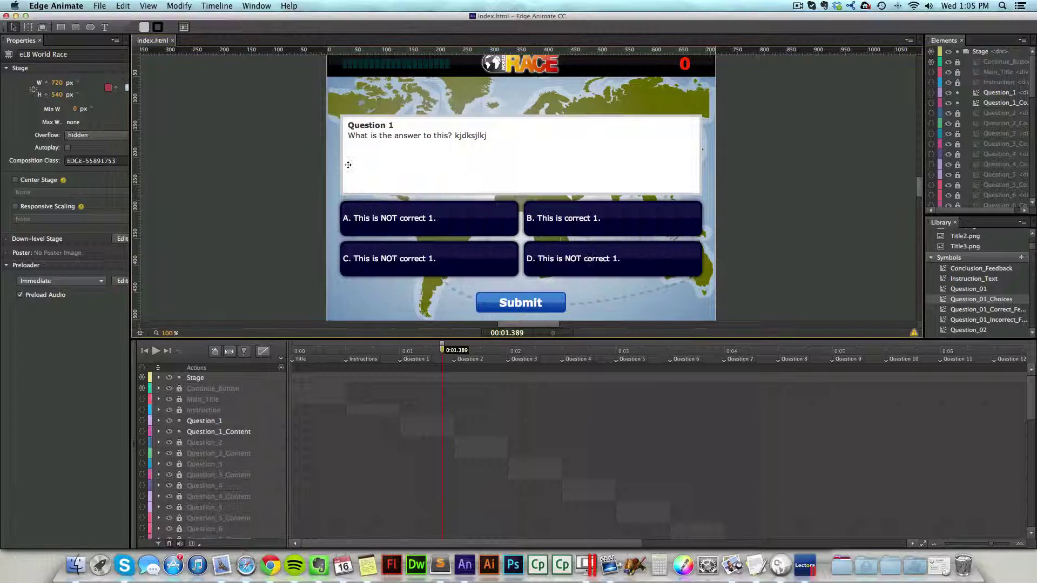
pyautogui.click(99, 6)
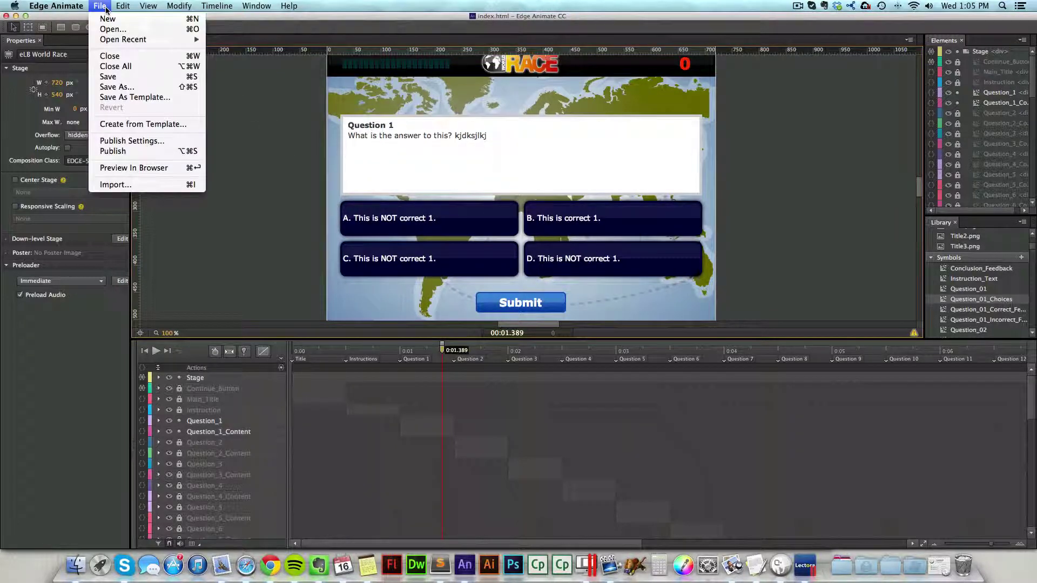
pyautogui.click(134, 153)
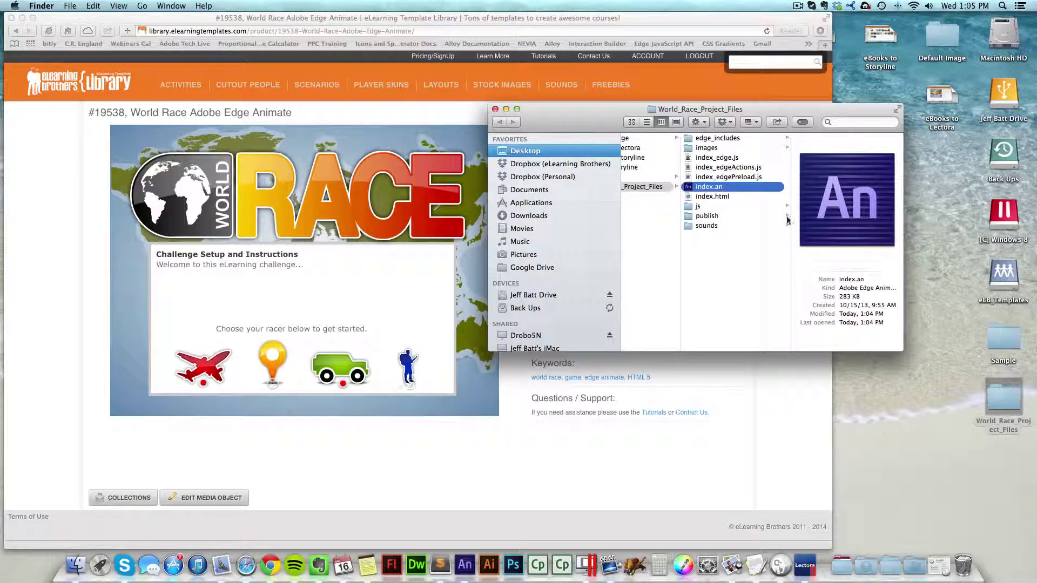
# - Rename publish/web/index.html to WorldRace.html
pyautogui.click(723, 216)
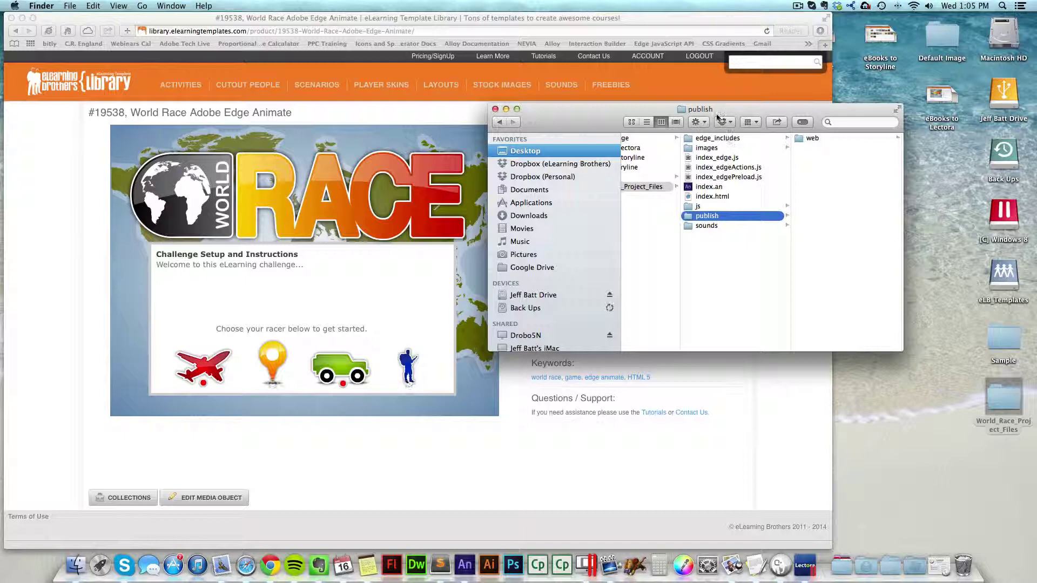
pyautogui.click(822, 137)
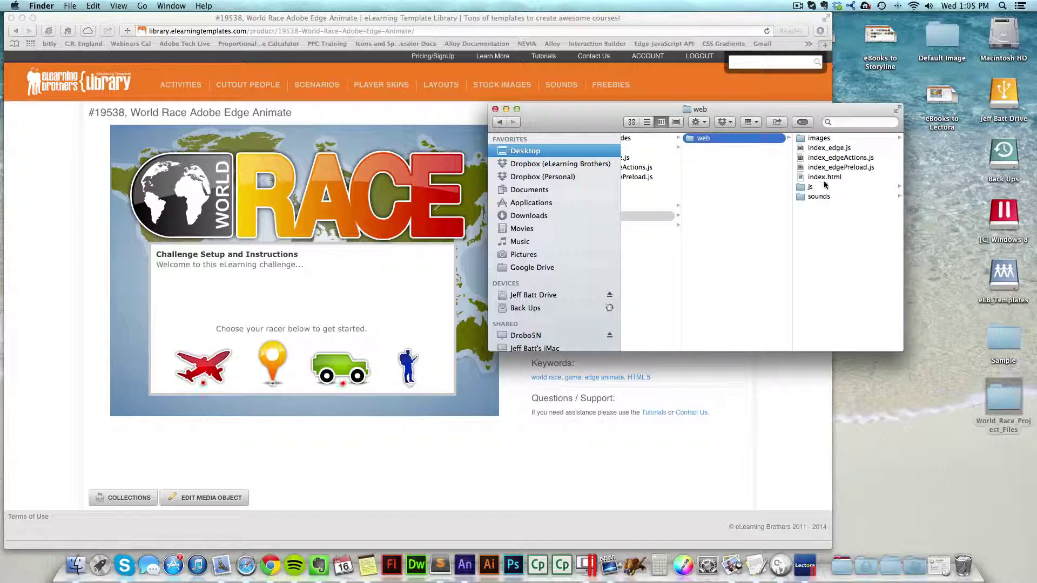
pyautogui.click(821, 177)
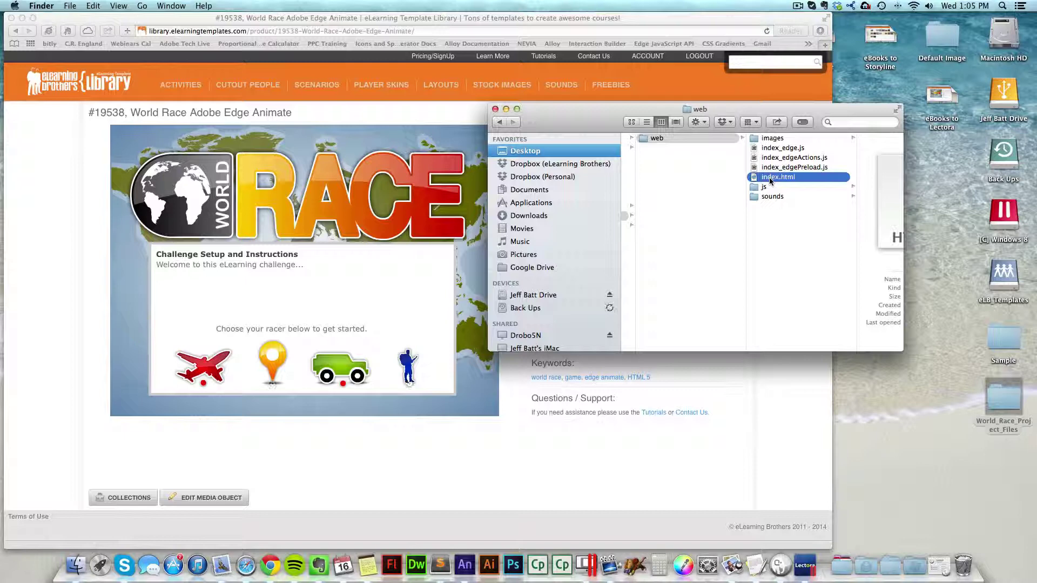
pyautogui.press('Return')
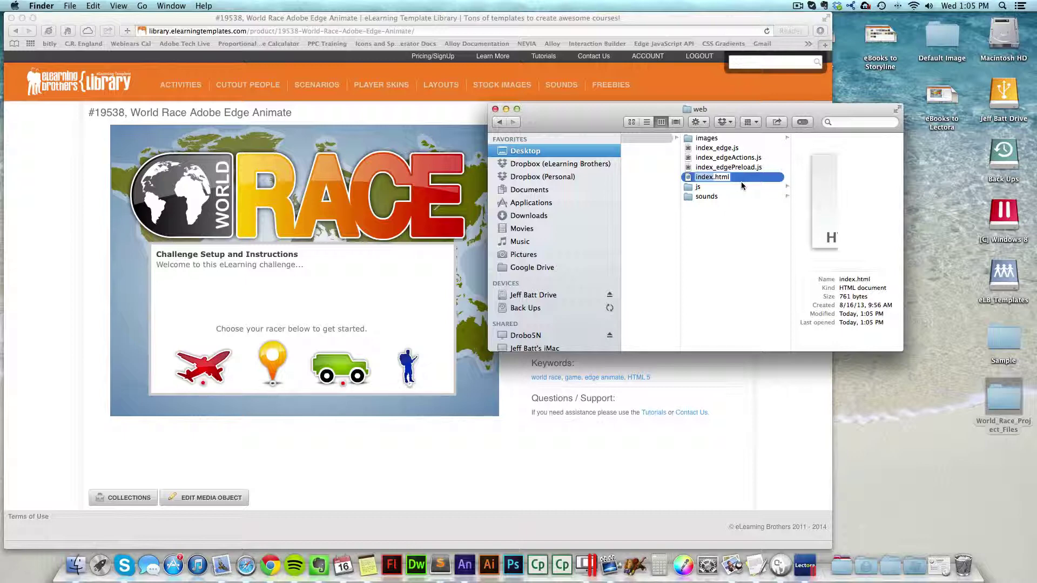
pyautogui.write('World')
pyautogui.write('Race')
pyautogui.press('Return')
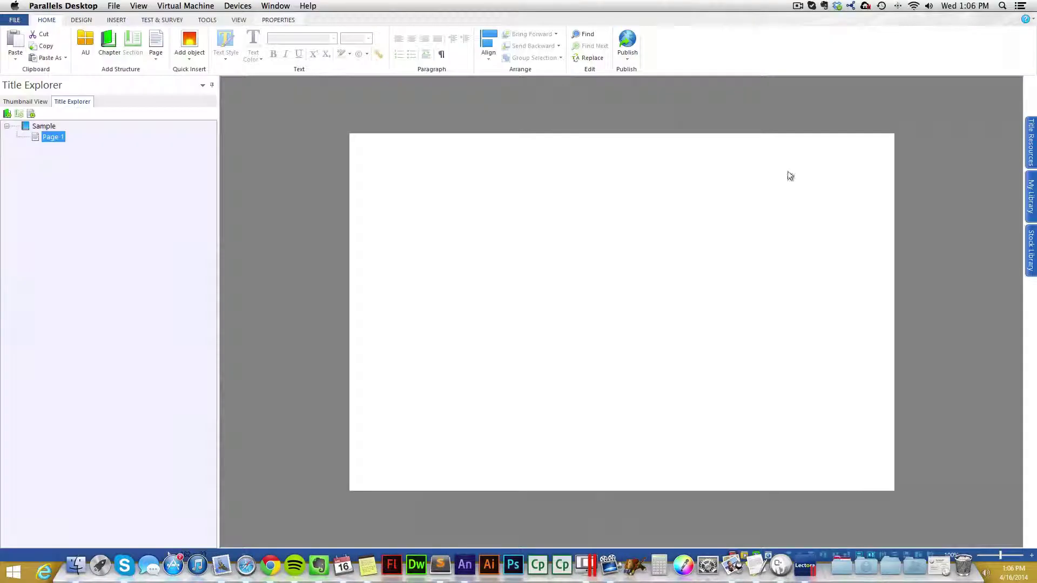
# - Insert a Web Window with Local Web-based content as its source
pyautogui.click(115, 20)
pyautogui.click(497, 45)
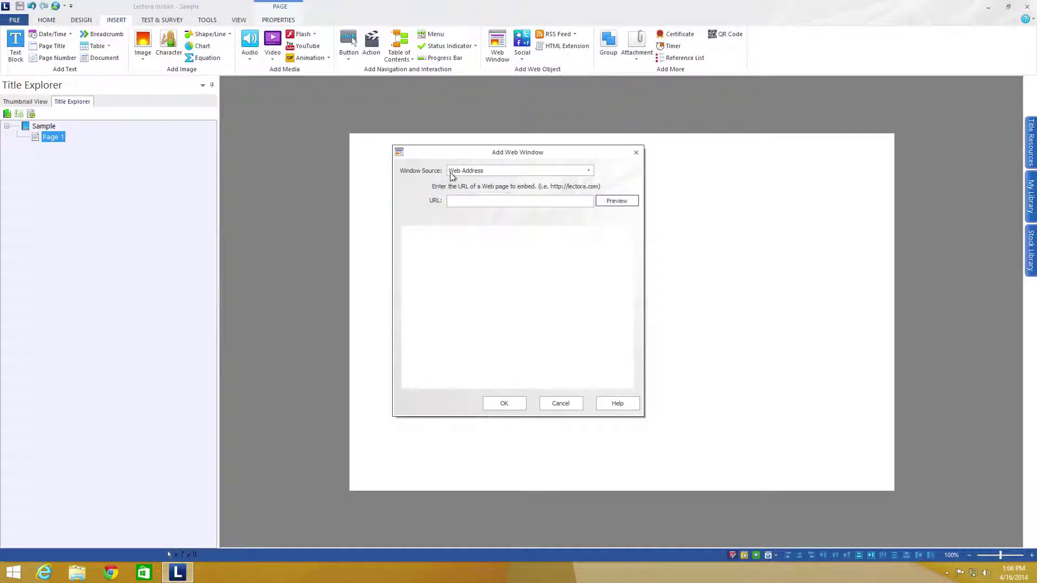
pyautogui.click(476, 171)
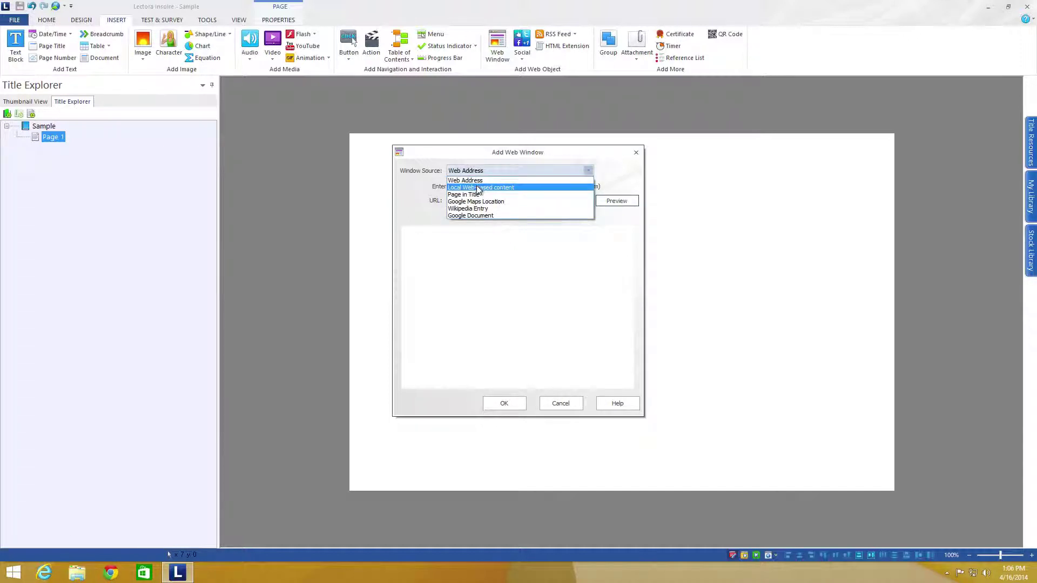
pyautogui.click(477, 187)
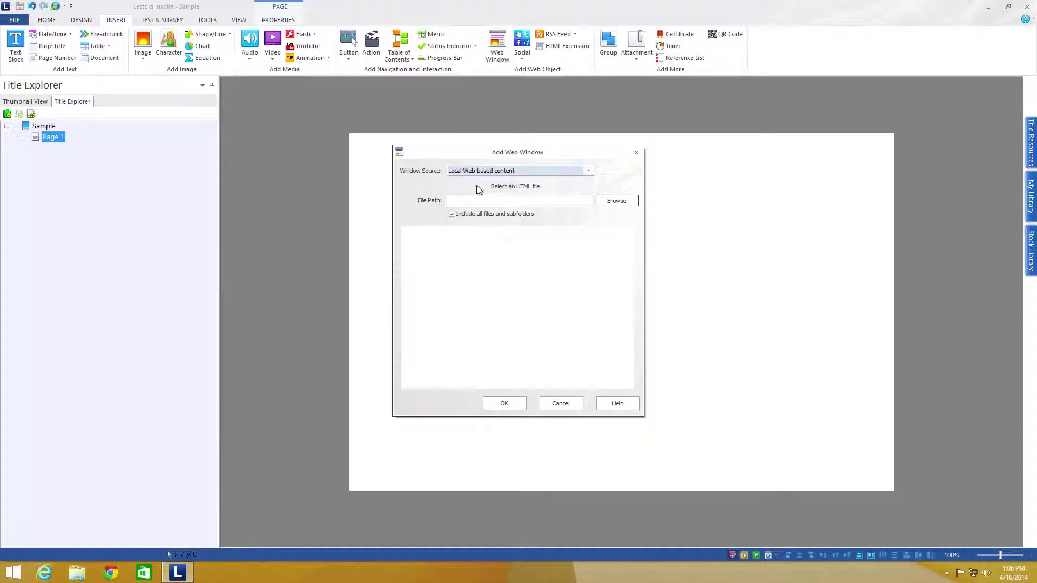
# - Choose WorldRace.html from Desktop/World_Race_Project_Files/publish/web as the window's file
pyautogui.click(616, 203)
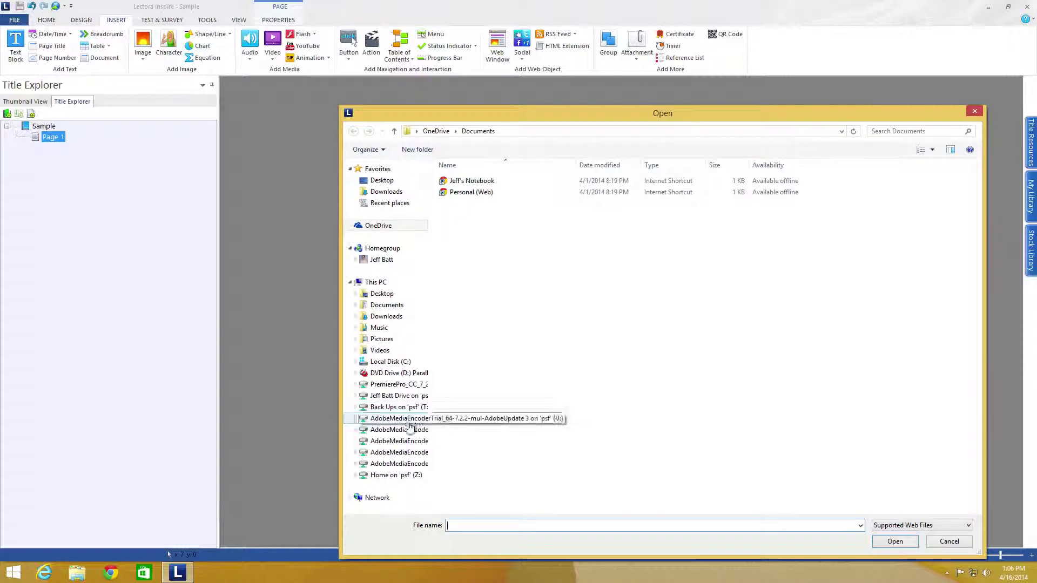
pyautogui.click(410, 476)
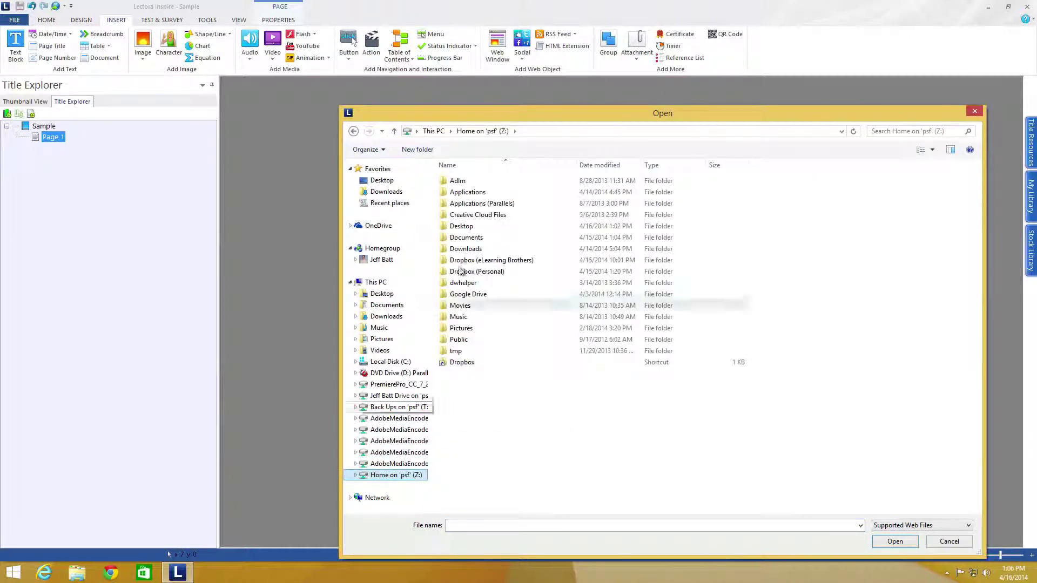
pyautogui.doubleClick(468, 226)
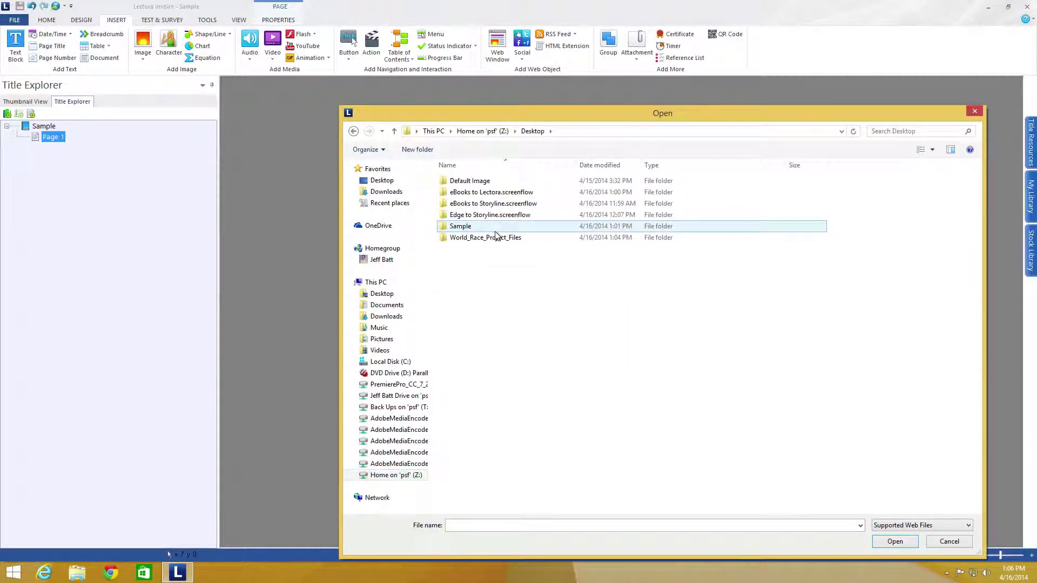
pyautogui.doubleClick(463, 240)
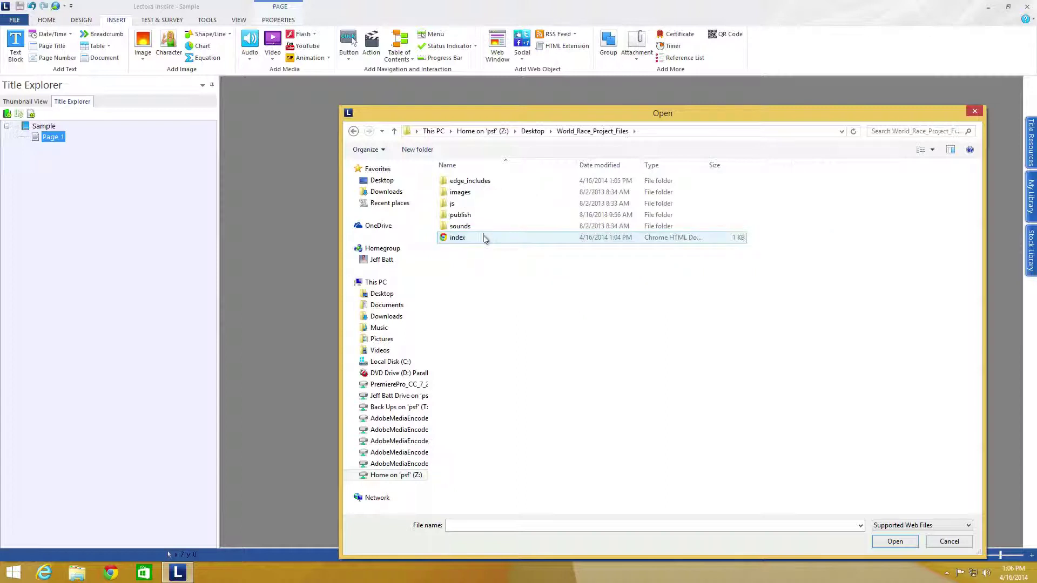
pyautogui.doubleClick(462, 216)
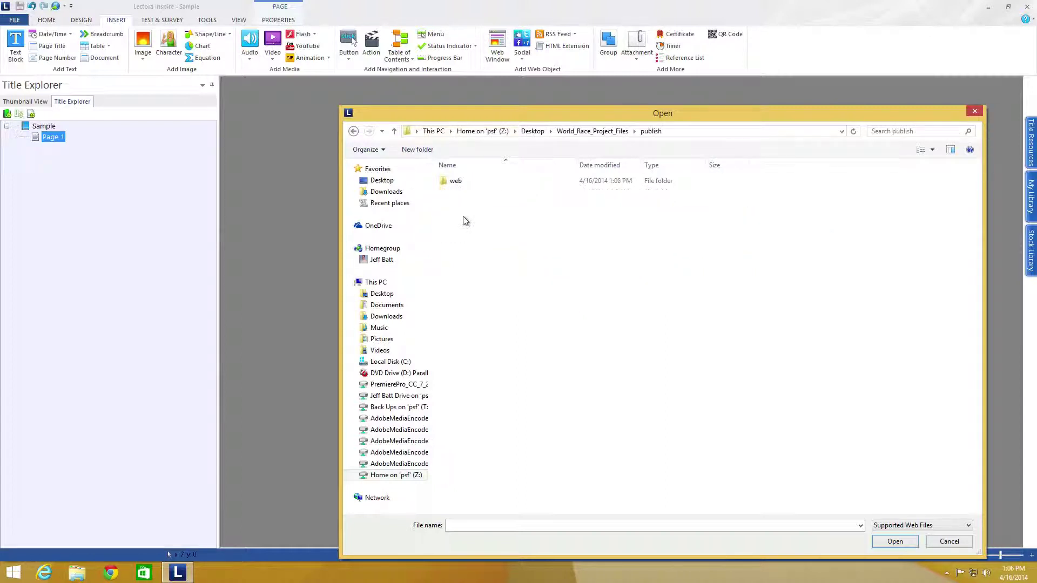
pyautogui.doubleClick(457, 182)
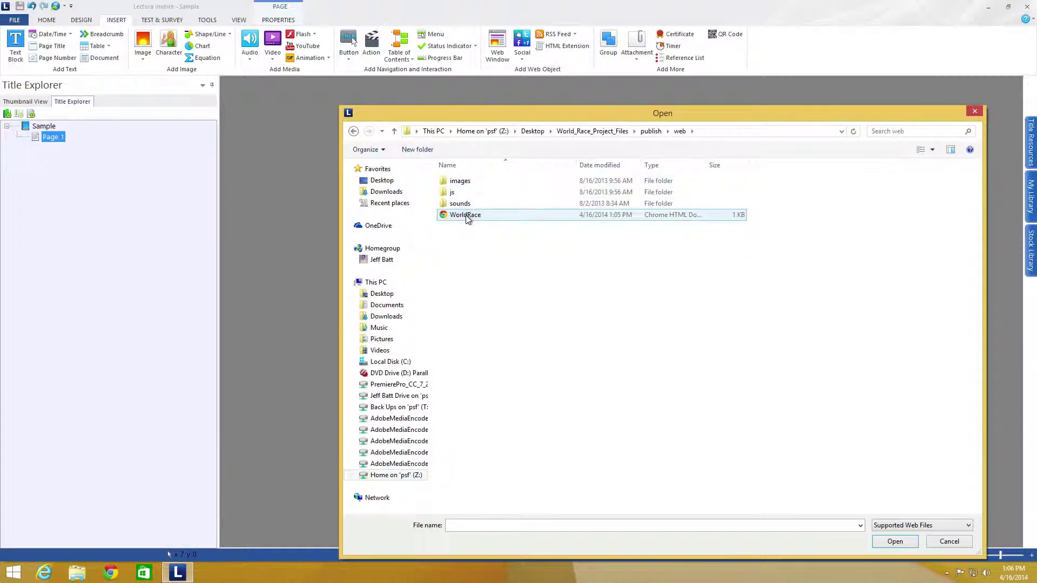
pyautogui.click(467, 215)
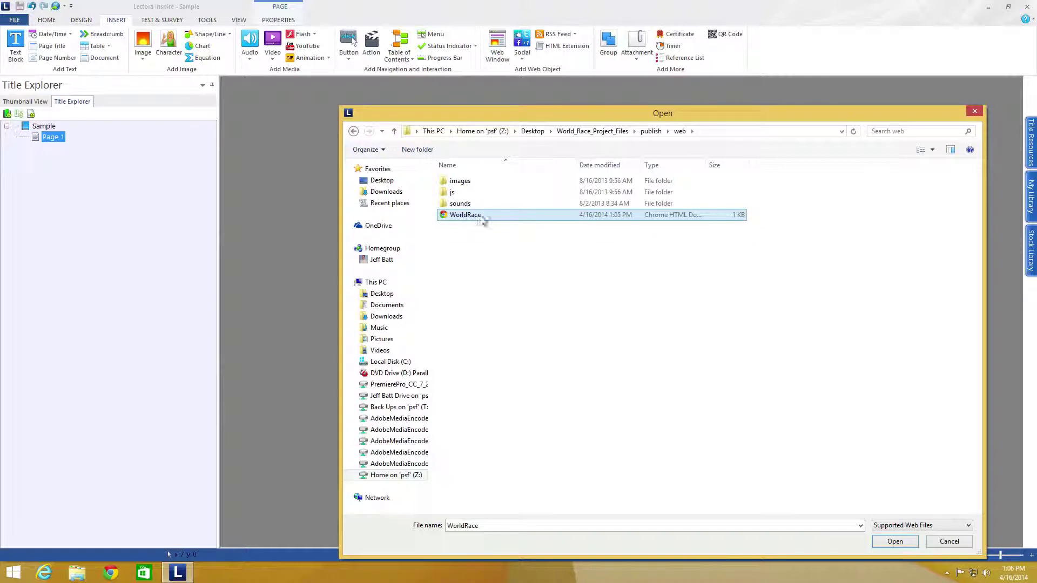
pyautogui.click(886, 539)
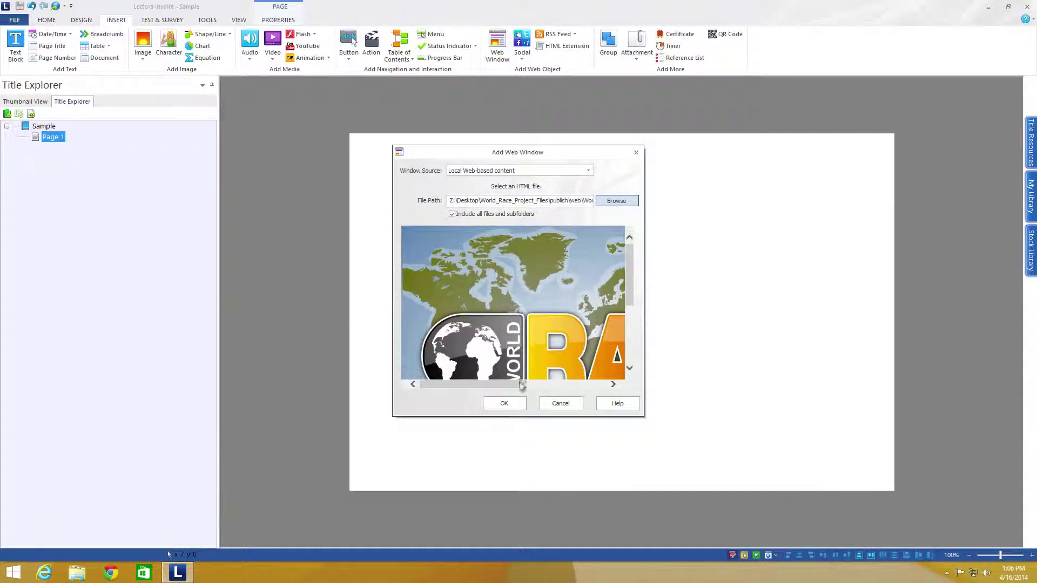
# - Add the Web Window to Page 1, replacing the duplicate resources
pyautogui.click(515, 402)
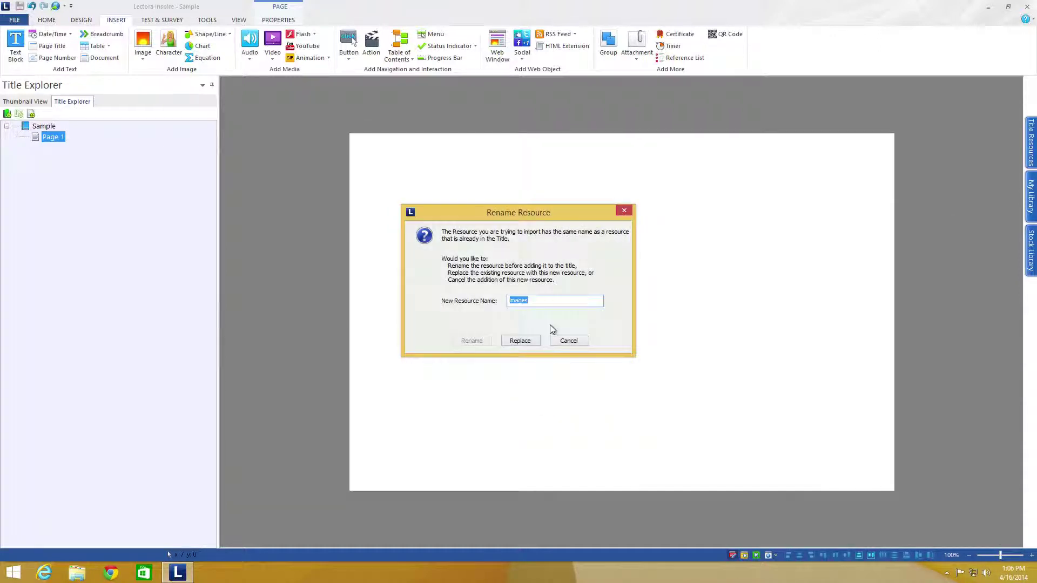
pyautogui.click(522, 340)
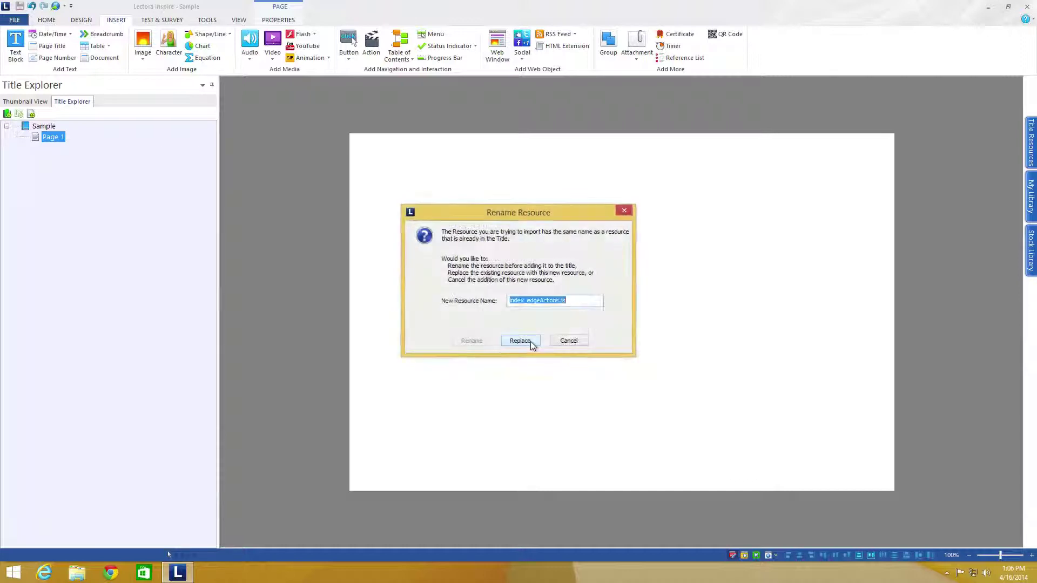
pyautogui.click(530, 341)
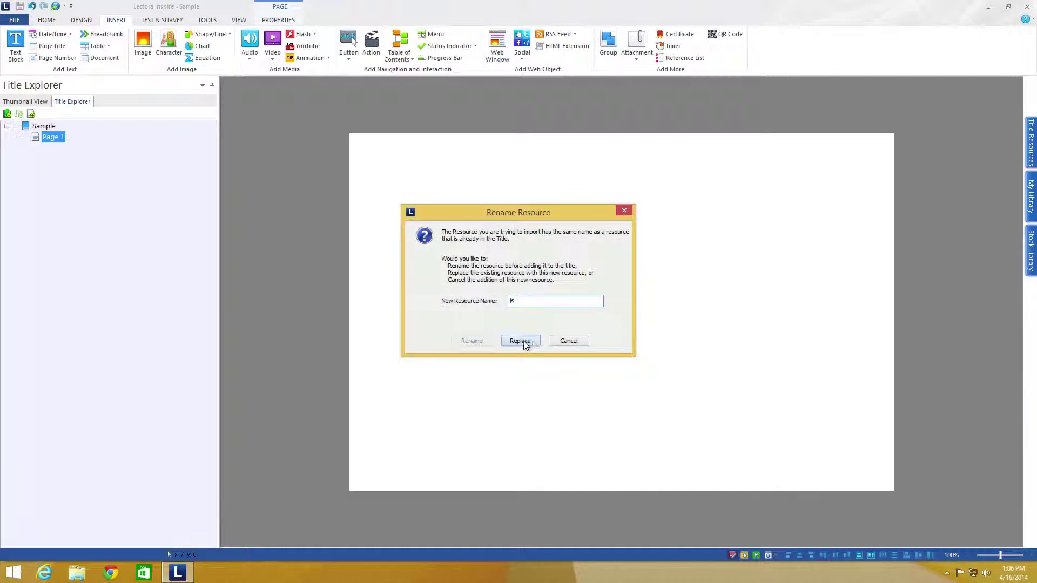
pyautogui.click(532, 342)
# - Replace the last duplicate resource, then move the Web Window up-left and enlarge it to 654 × 454
pyautogui.click(532, 342)
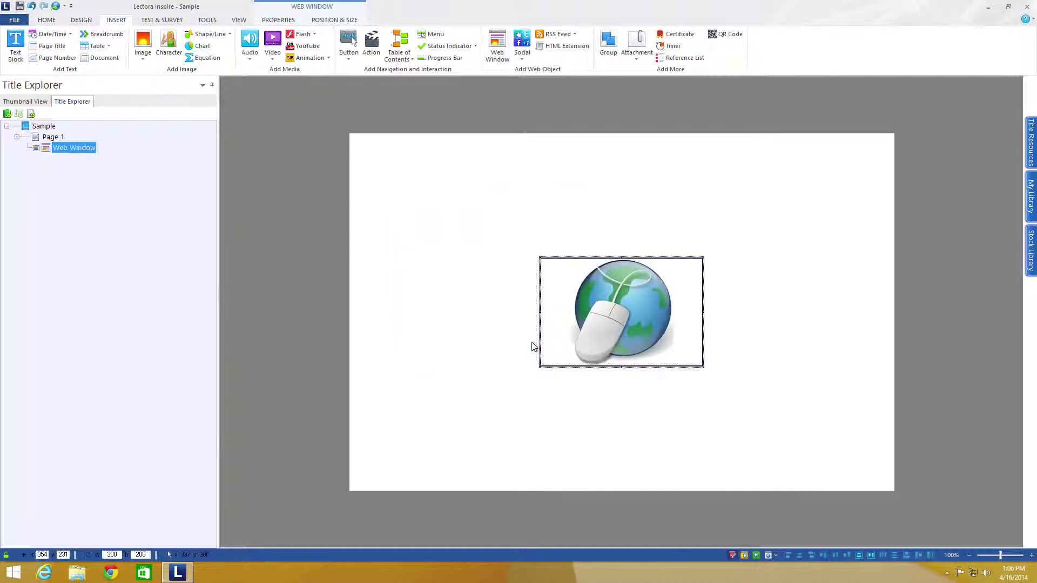
pyautogui.moveTo(617, 317); pyautogui.dragTo(533, 228)
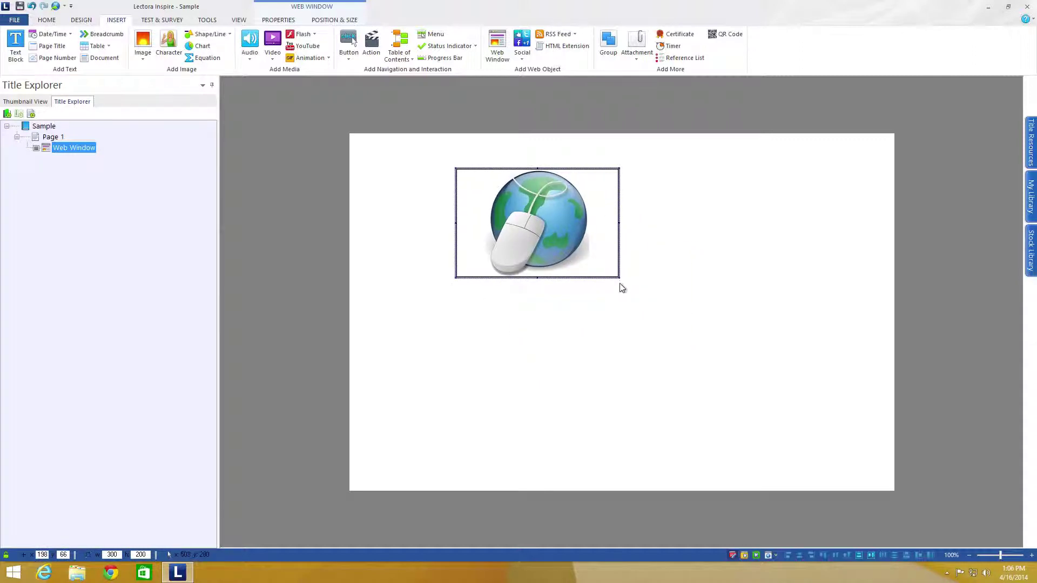
pyautogui.moveTo(621, 282); pyautogui.dragTo(810, 414)
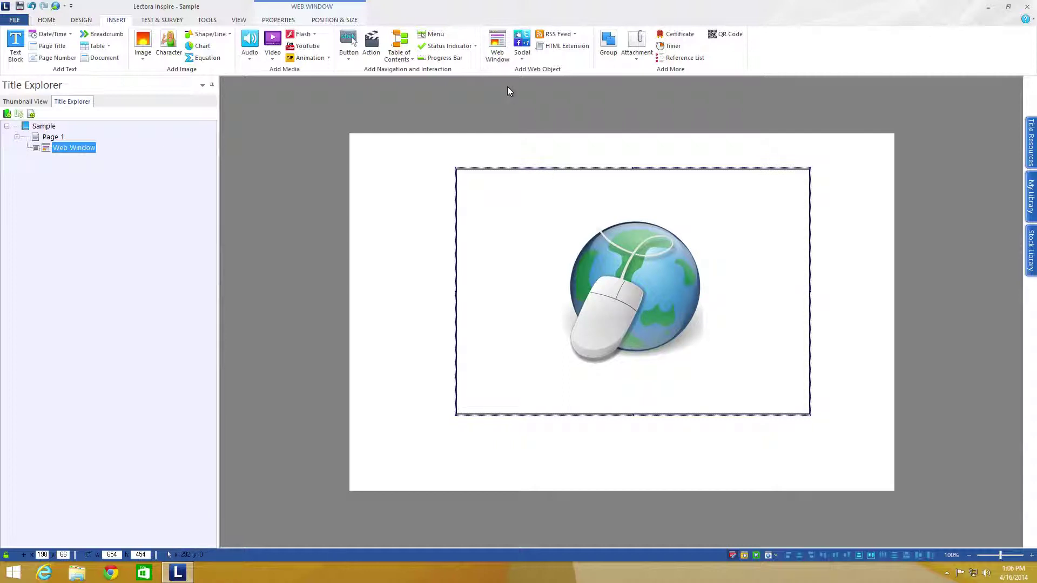
# - Set the Web Window to 720 × 540 and place it at X 161, Y 42
pyautogui.click(331, 22)
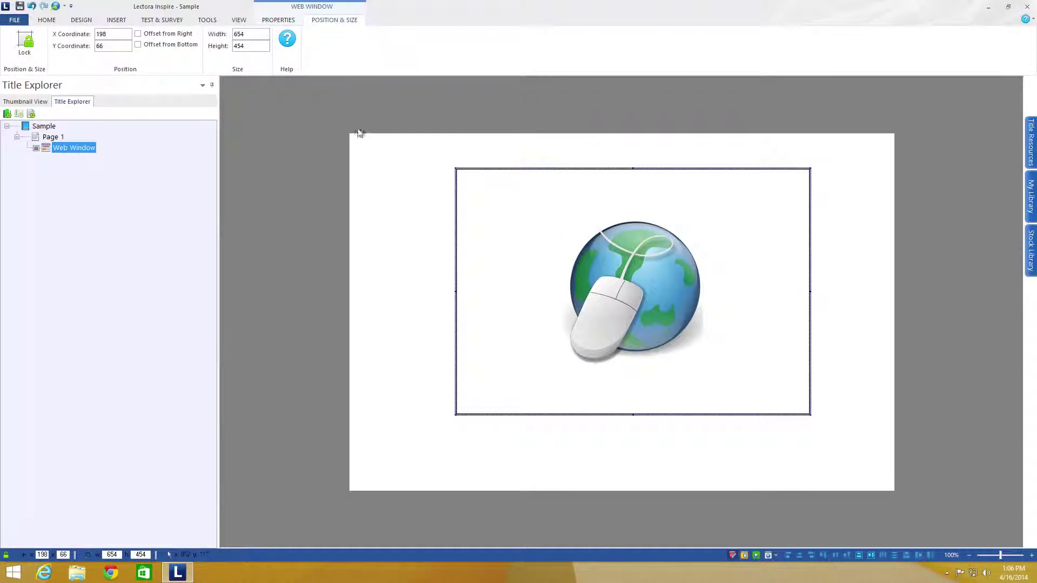
pyautogui.doubleClick(236, 34)
pyautogui.write('72')
pyautogui.press('Tab')
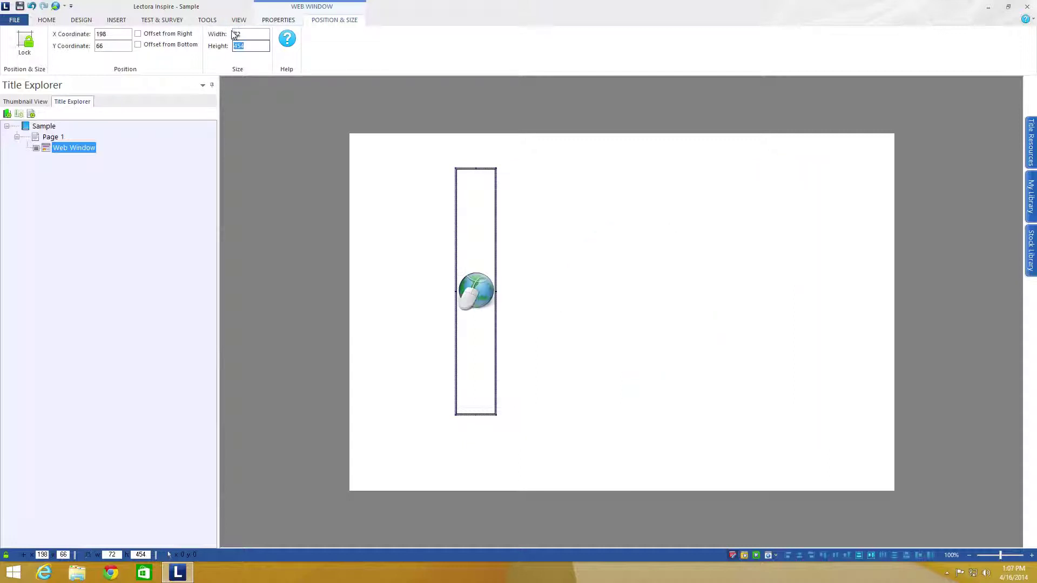
pyautogui.doubleClick(251, 33)
pyautogui.write('0')
pyautogui.press('Tab')
pyautogui.write('54')
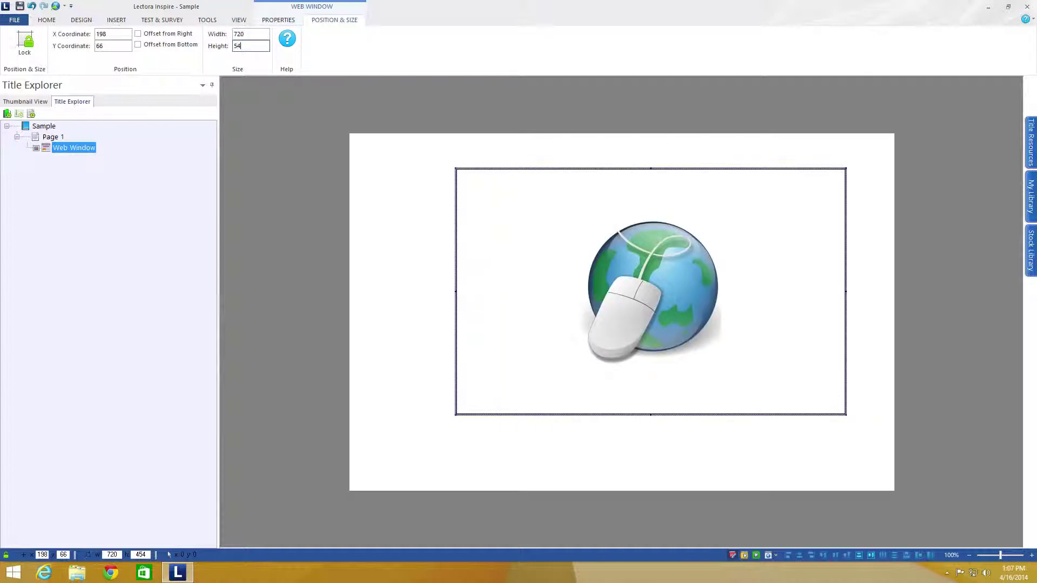
pyautogui.write('0')
pyautogui.press('Tab')
pyautogui.moveTo(545, 229); pyautogui.dragTo(527, 216)
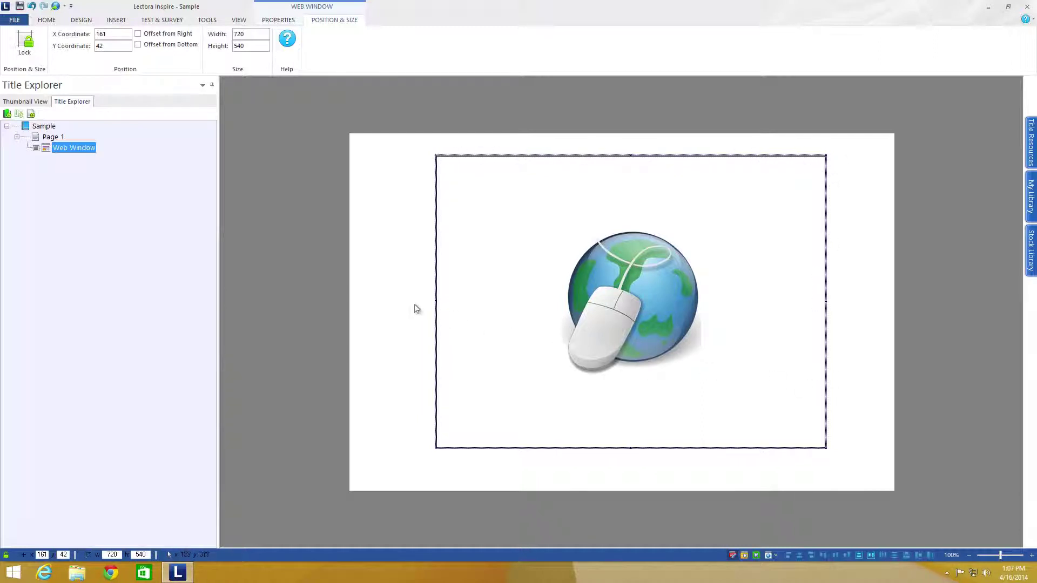
# - Add frameborder="0" to the WorldRace.html iframe in the Web Window's Custom HTML
pyautogui.click(282, 22)
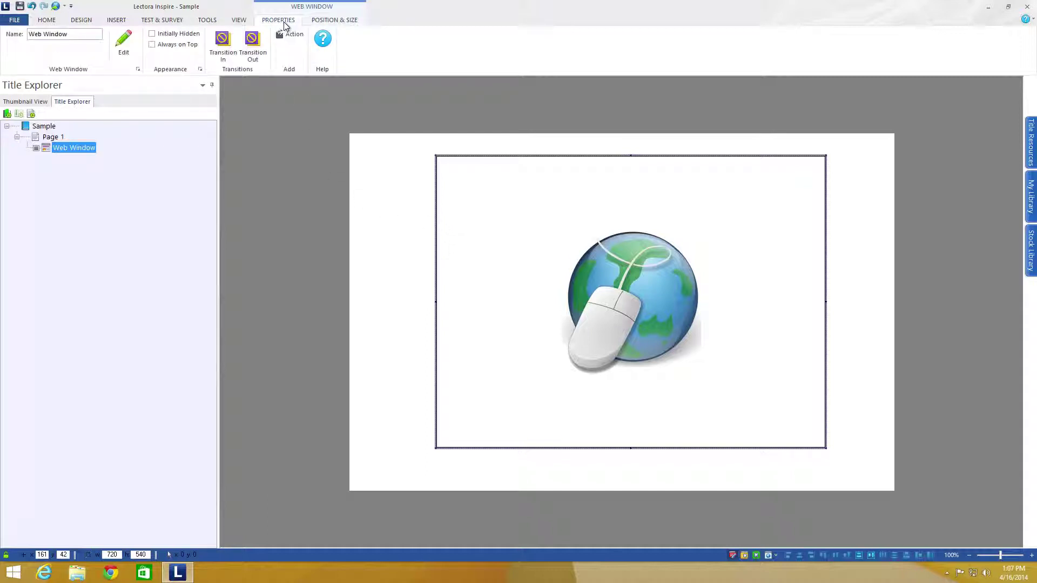
pyautogui.click(123, 44)
pyautogui.click(475, 179)
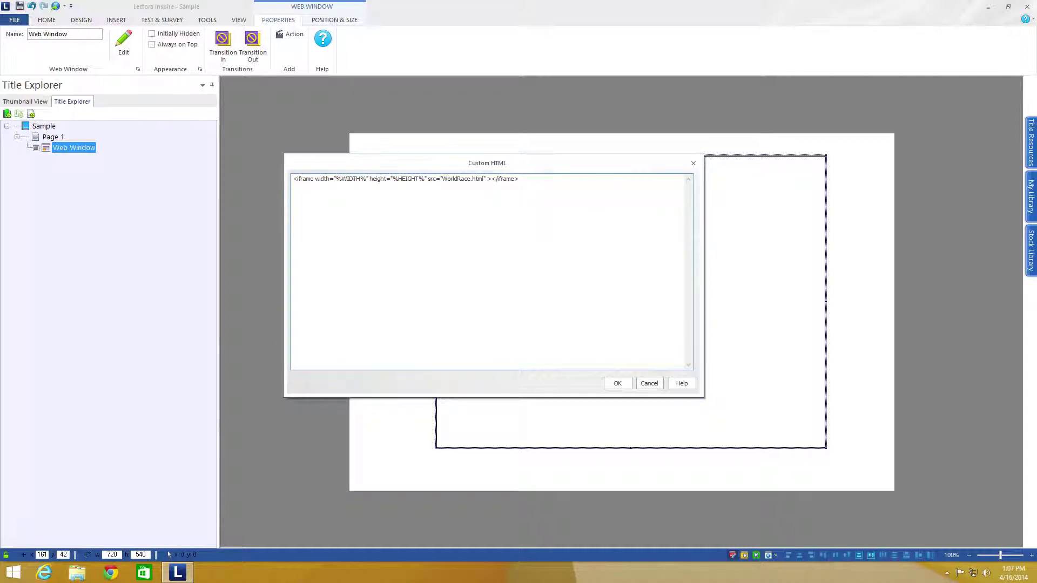
pyautogui.write('frameborder="0')
pyautogui.click(622, 384)
pyautogui.click(348, 195)
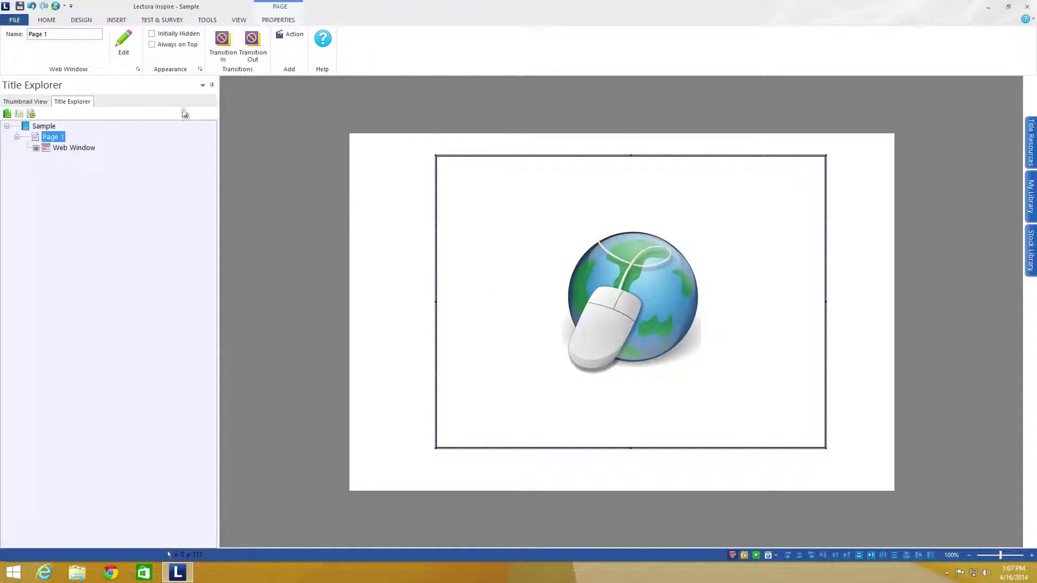
pyautogui.click(239, 20)
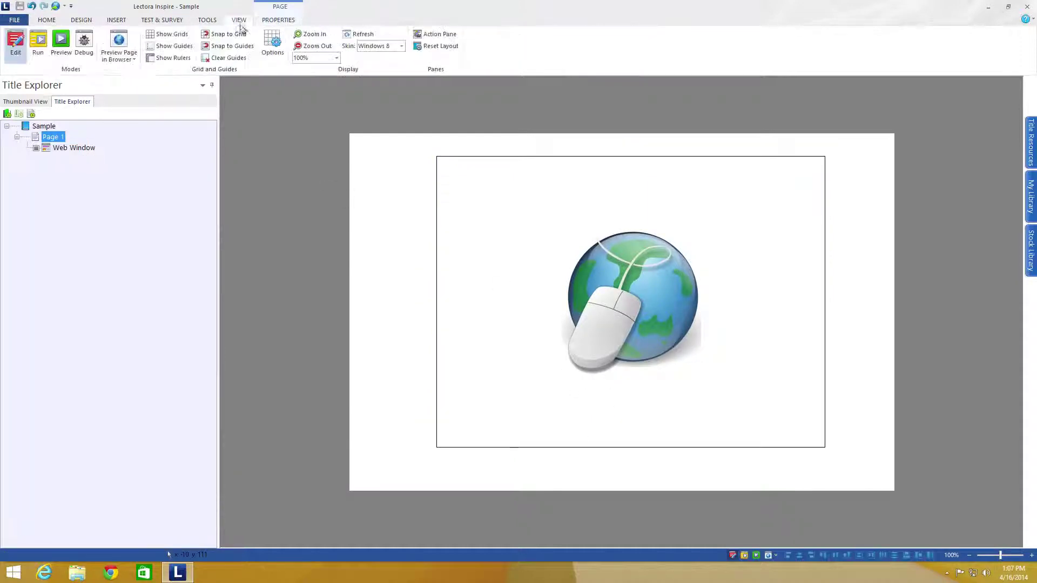
pyautogui.click(119, 56)
pyautogui.click(135, 100)
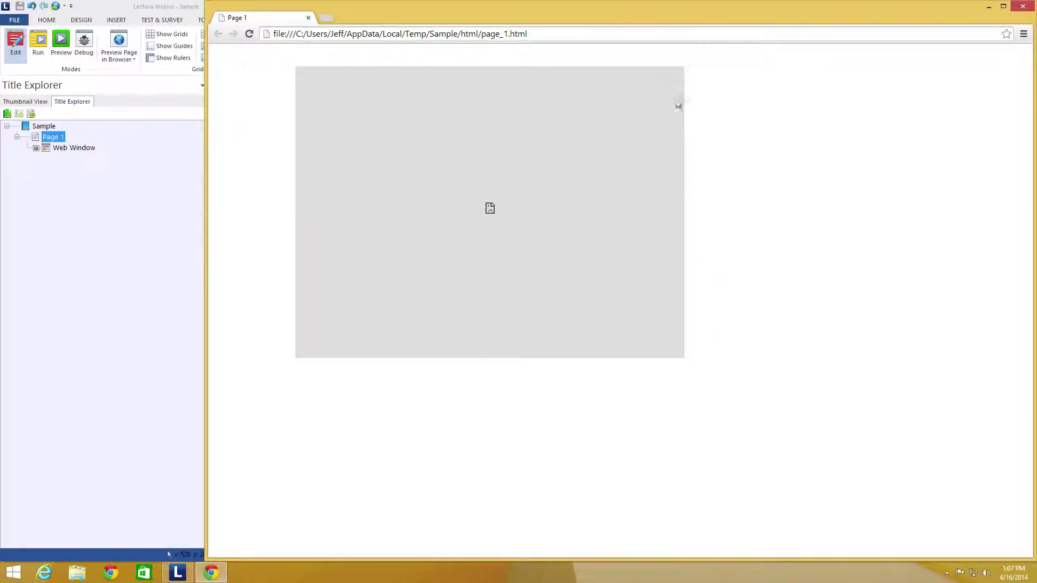
pyautogui.click(1023, 6)
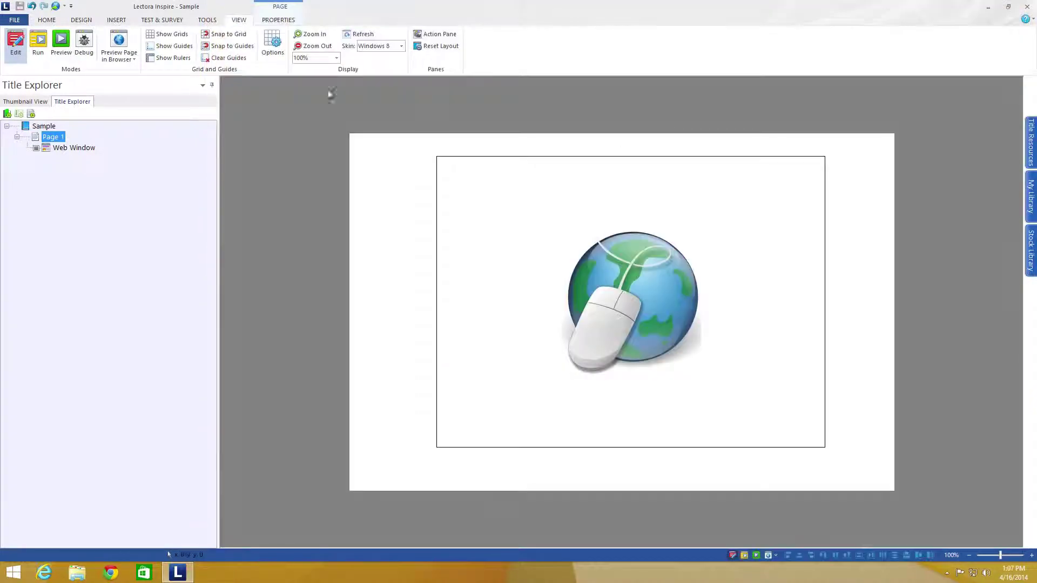
# - Publish the Sample title as Web (HTML) to Z:/Desktop/Sample/html
pyautogui.click(49, 20)
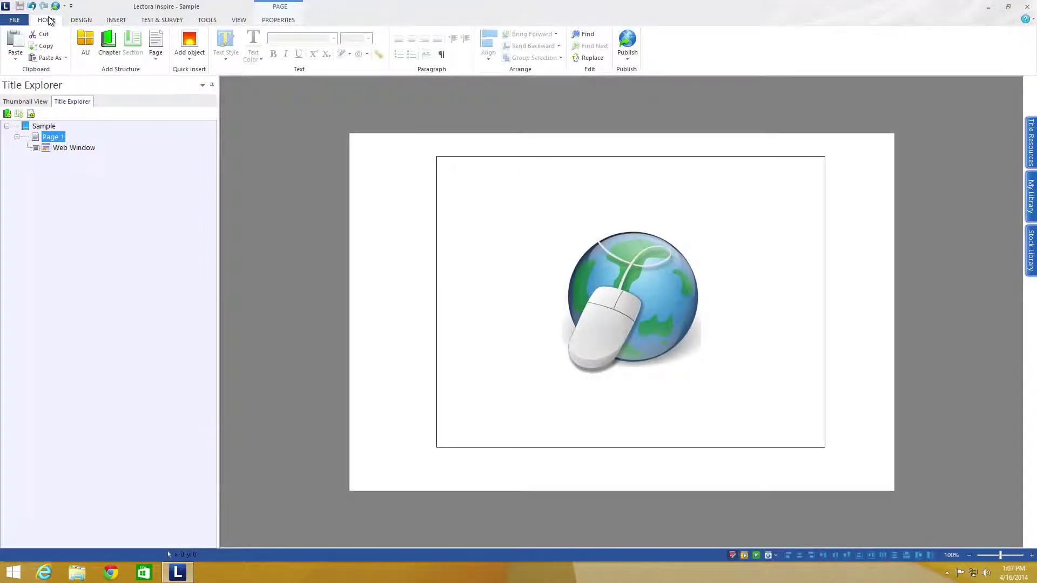
pyautogui.click(627, 46)
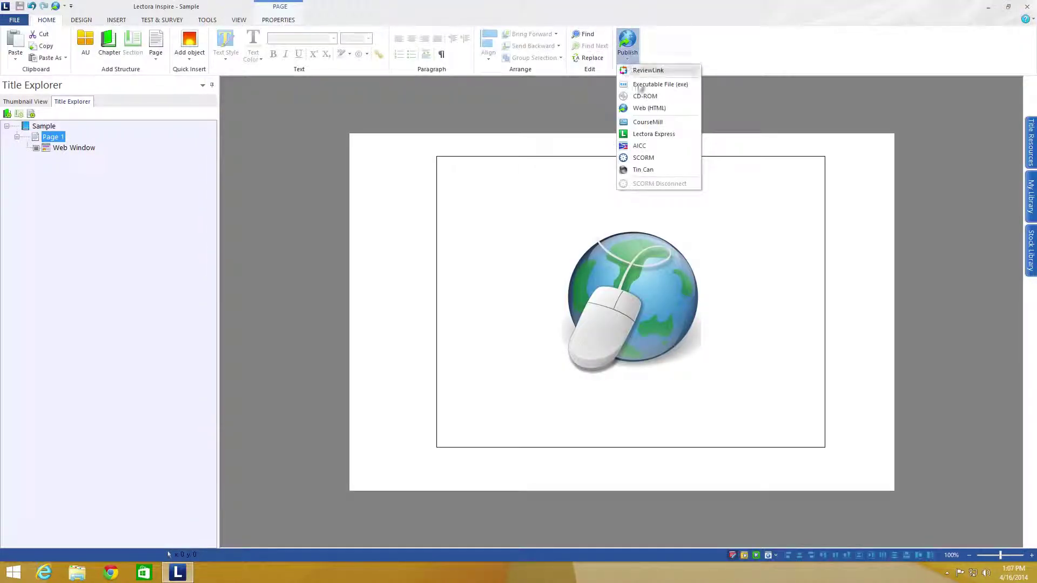
pyautogui.click(660, 108)
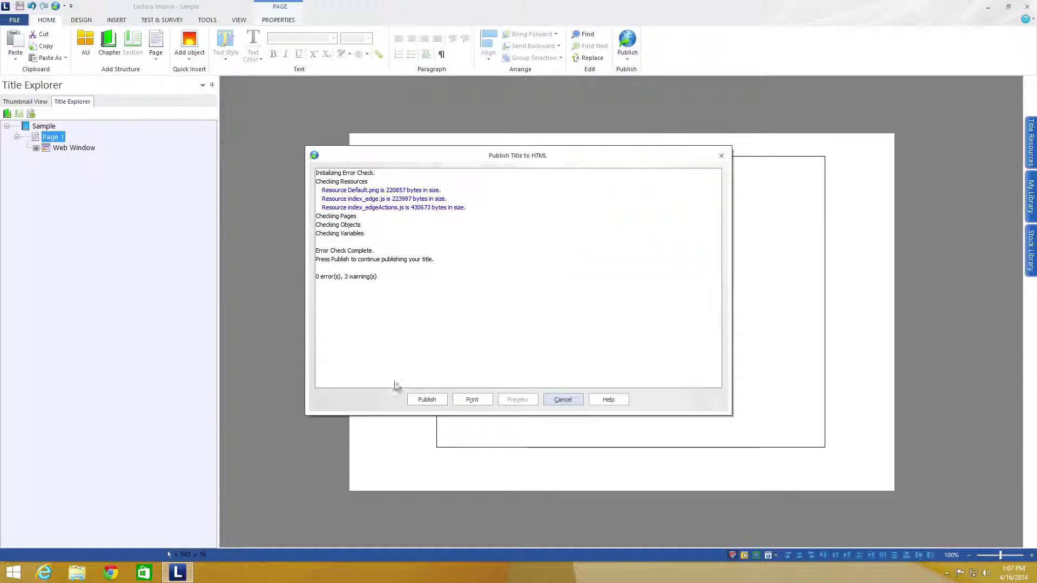
pyautogui.click(426, 399)
pyautogui.click(547, 432)
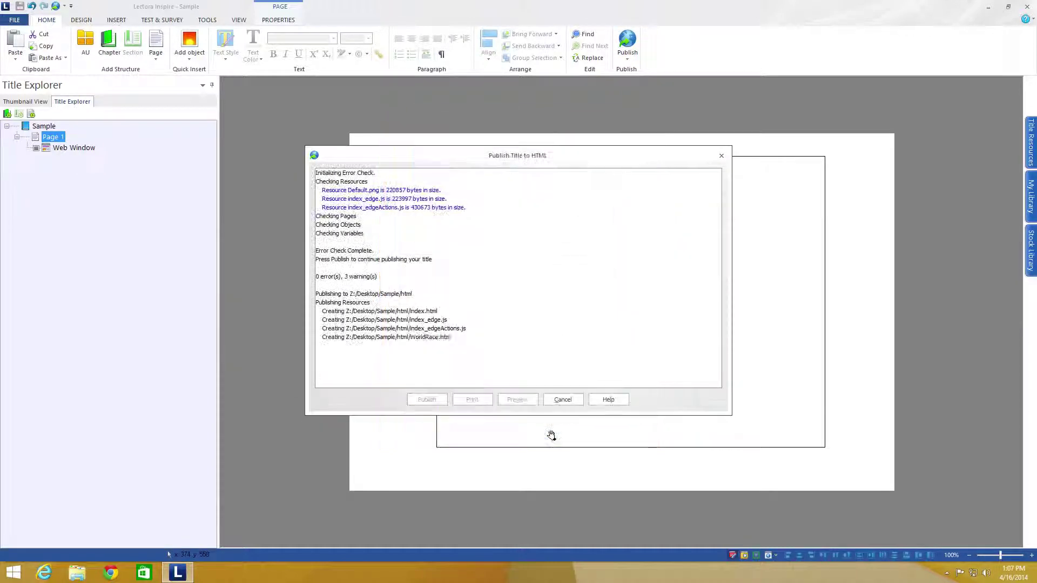
pyautogui.click(423, 399)
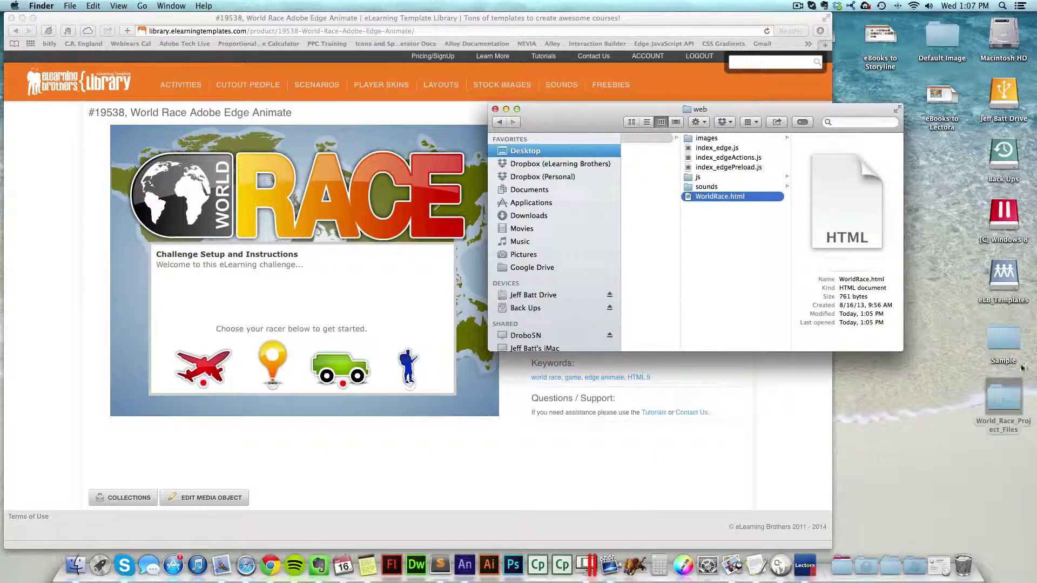
# - Open index.html from the desktop Sample/html folder in Safari
pyautogui.click(1014, 332)
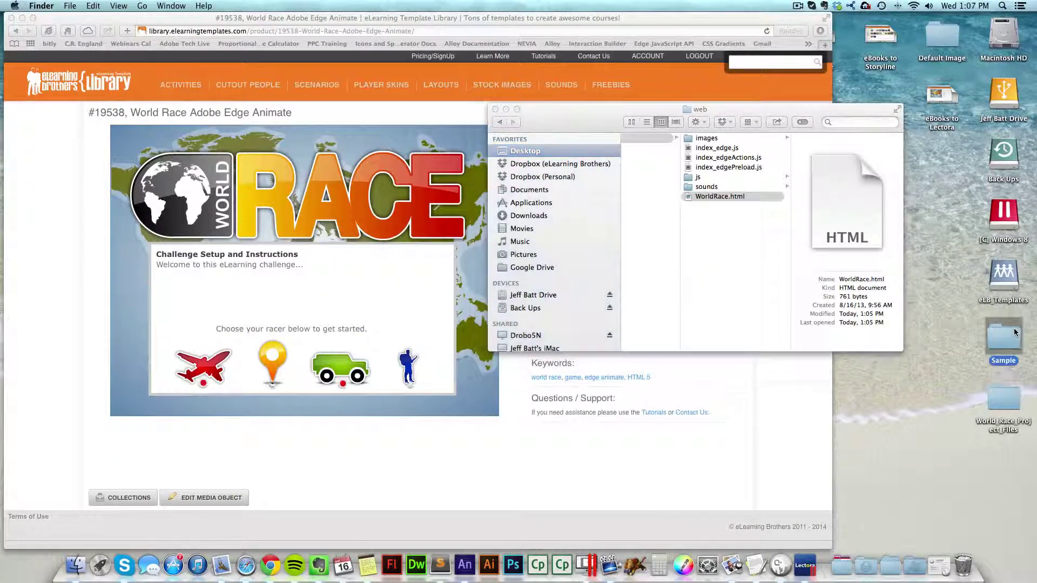
pyautogui.doubleClick(1014, 332)
pyautogui.click(772, 160)
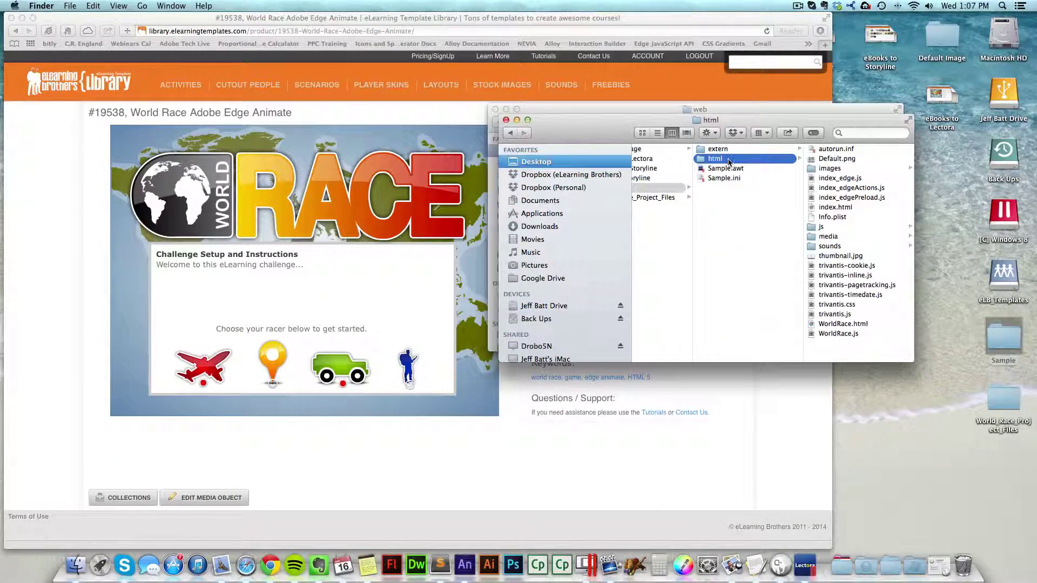
pyautogui.click(836, 208)
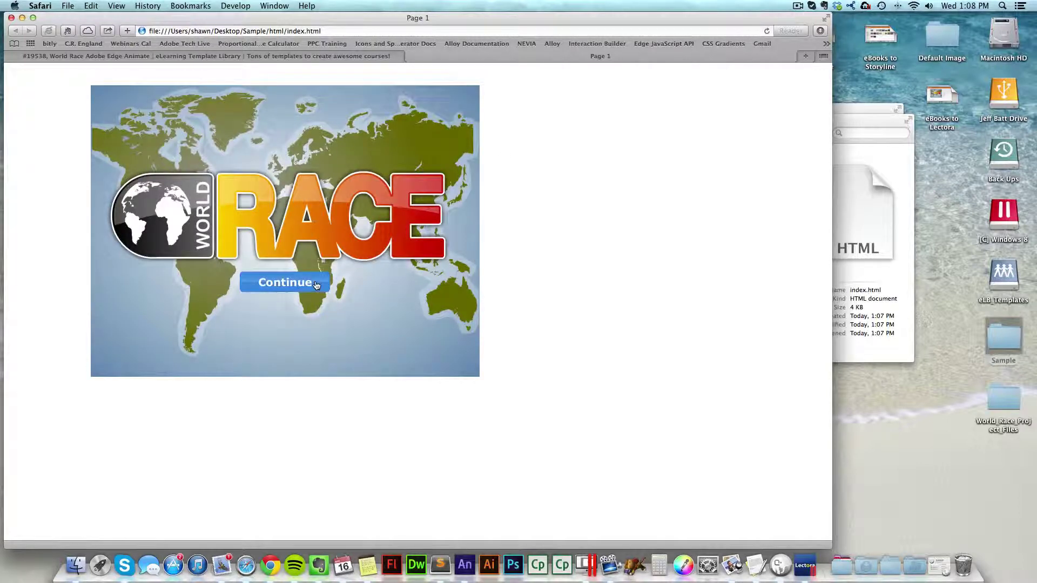
# - Play the World Race game with the walking-man racer to Question 1, then close the tab
pyautogui.click(316, 284)
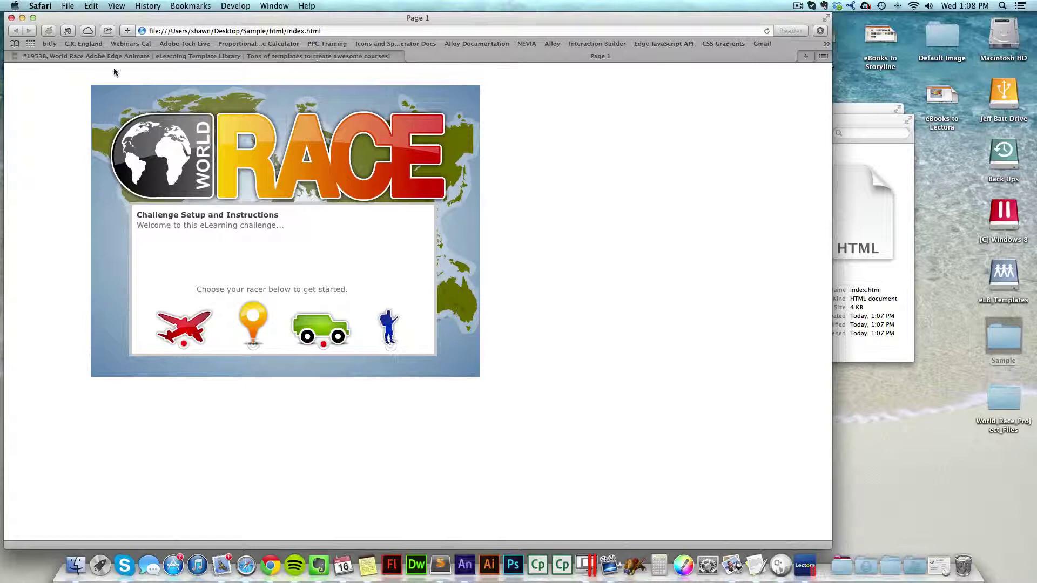
pyautogui.click(400, 327)
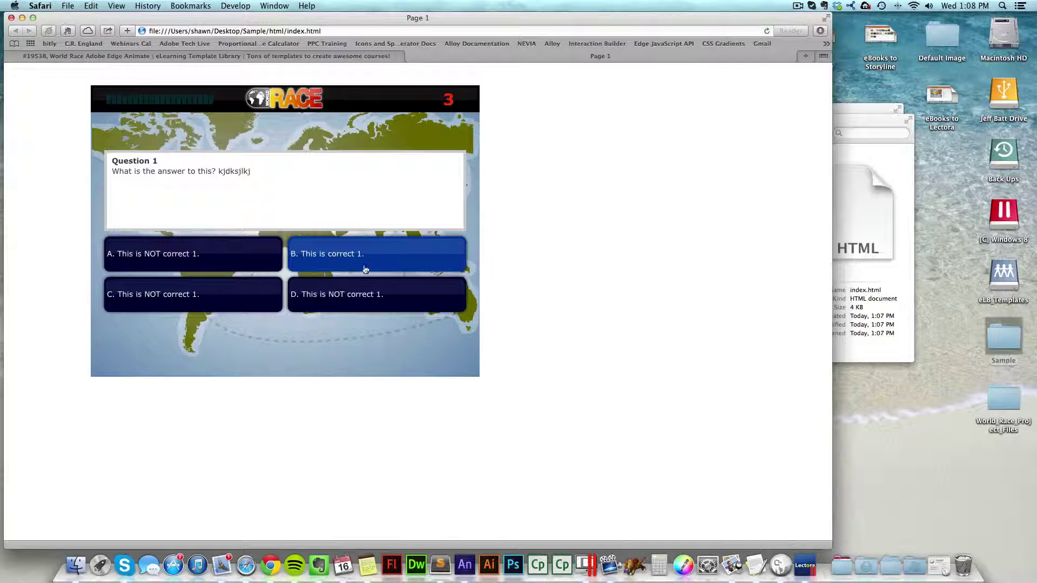
pyautogui.press('super+w')
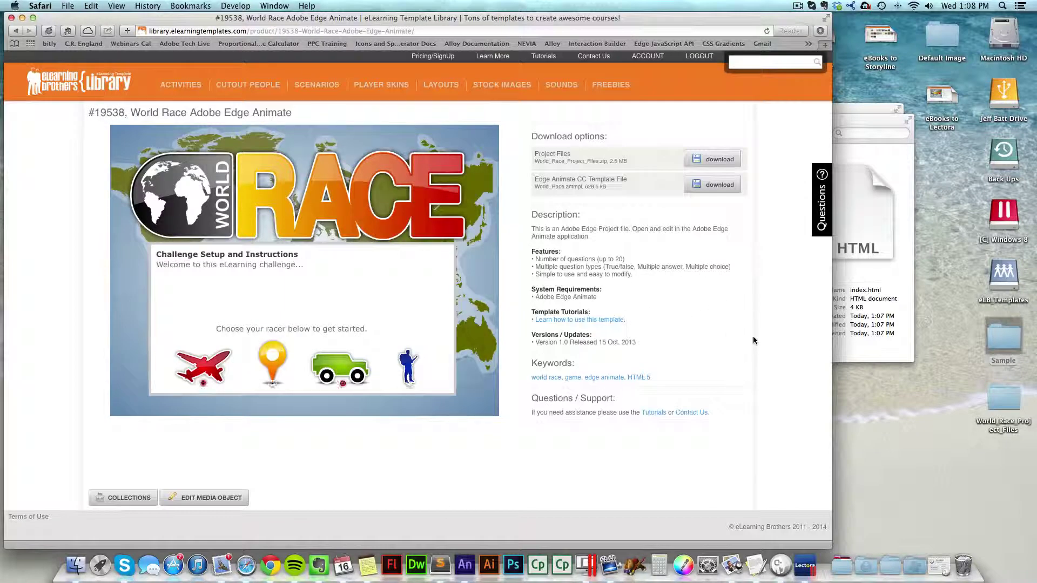